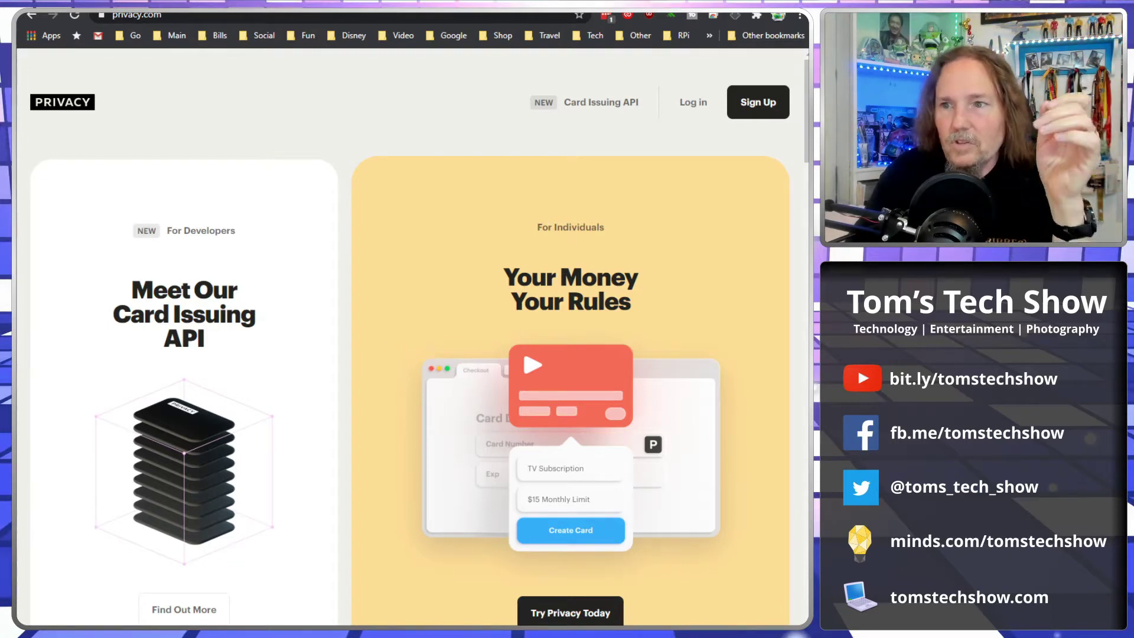
# Scroll to the homepage feature section and highlight the phrase 'virtual cards'
pyautogui.scroll(-15, 586, 413)
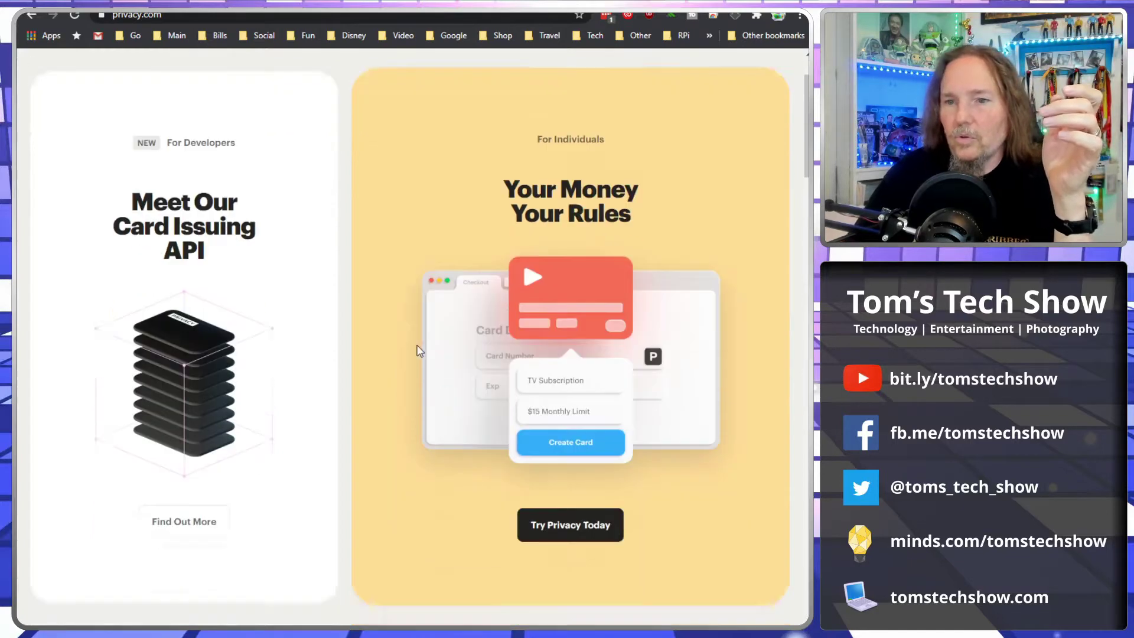
pyautogui.scroll(-3, 389, 332)
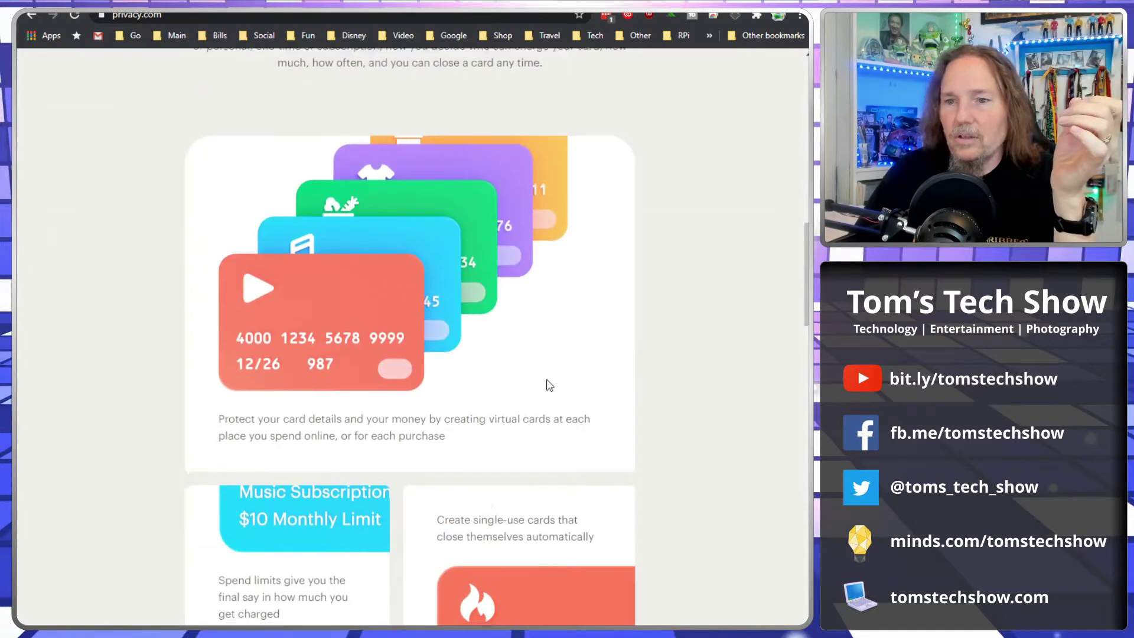
pyautogui.scroll(1, 195, 311)
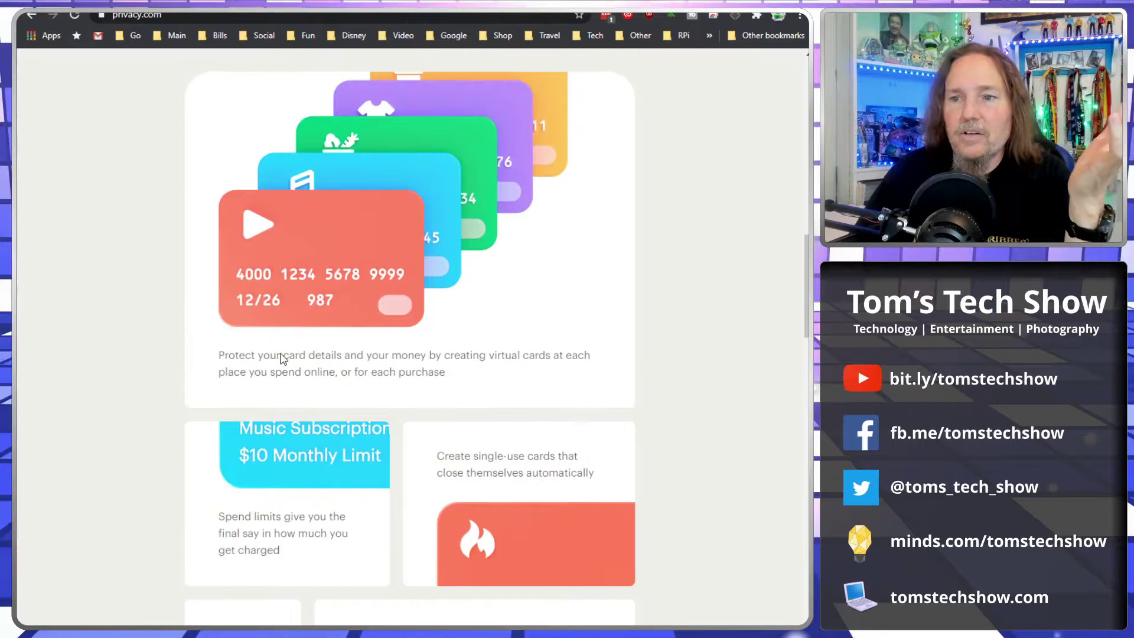
pyautogui.moveTo(493, 356); pyautogui.dragTo(555, 360)
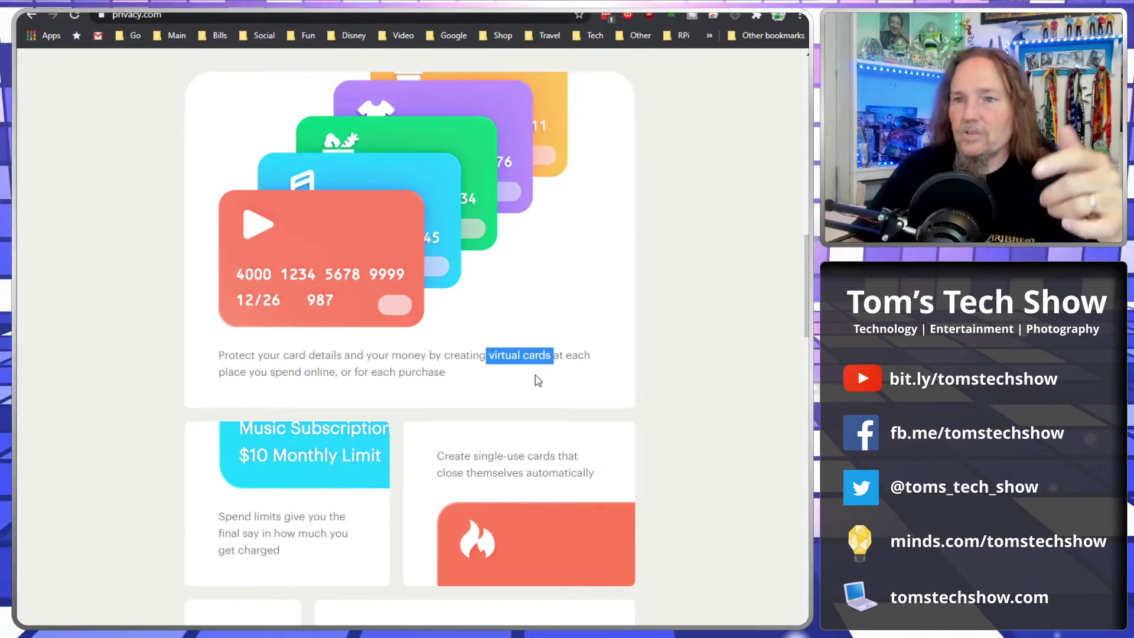
# Scroll further and highlight the spend limits description
pyautogui.scroll(-2, 466, 381)
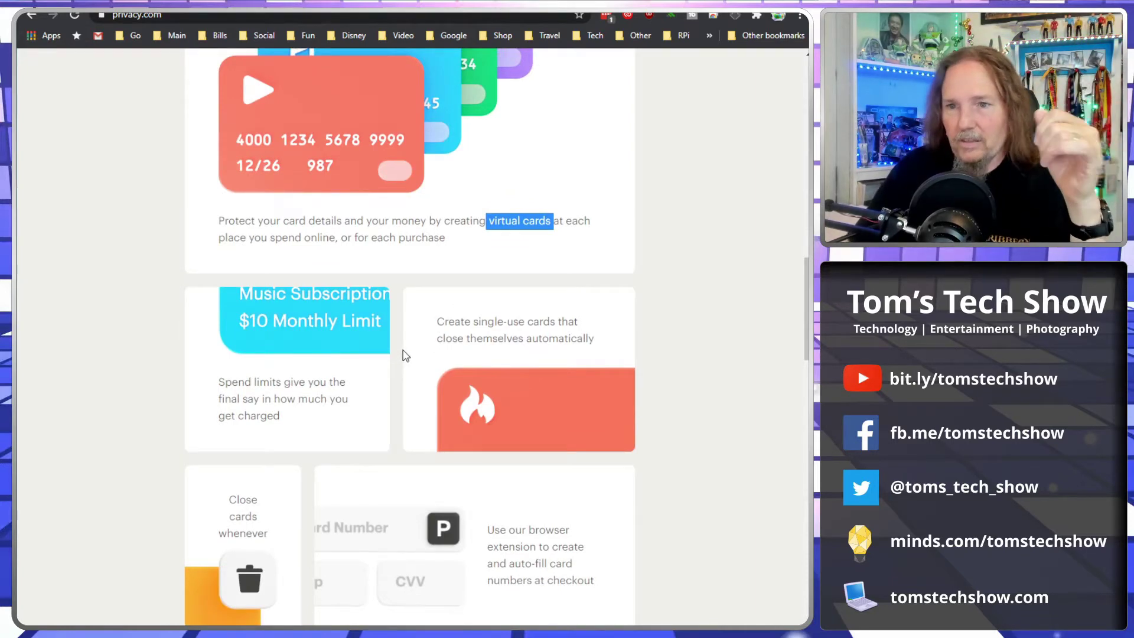
pyautogui.scroll(-1, 384, 348)
pyautogui.moveTo(214, 319); pyautogui.dragTo(307, 354)
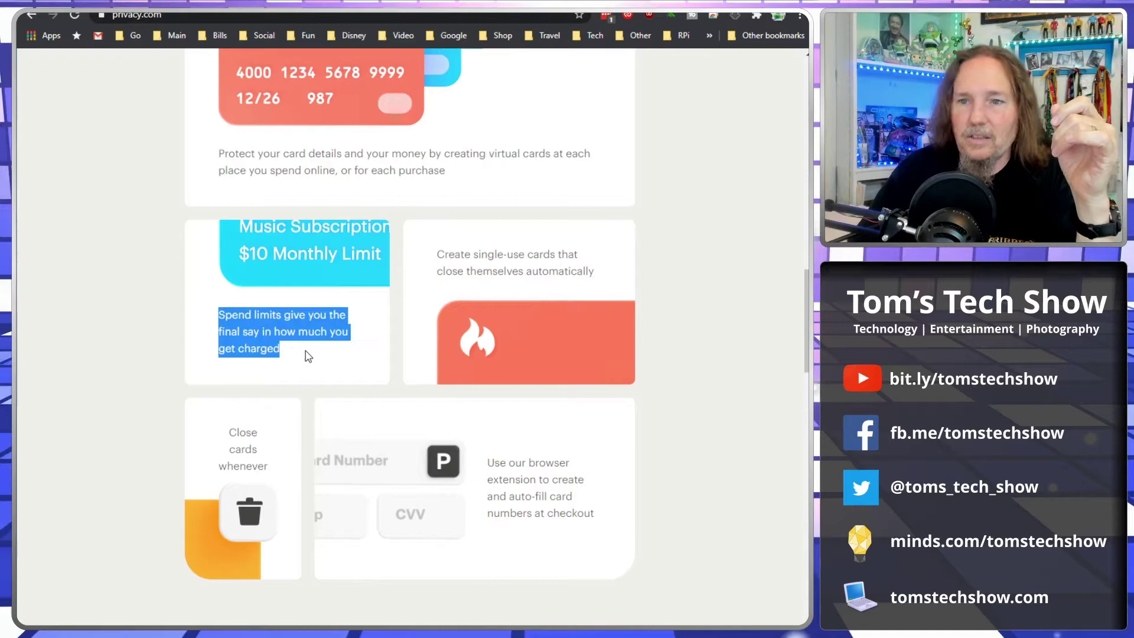
pyautogui.click(329, 367)
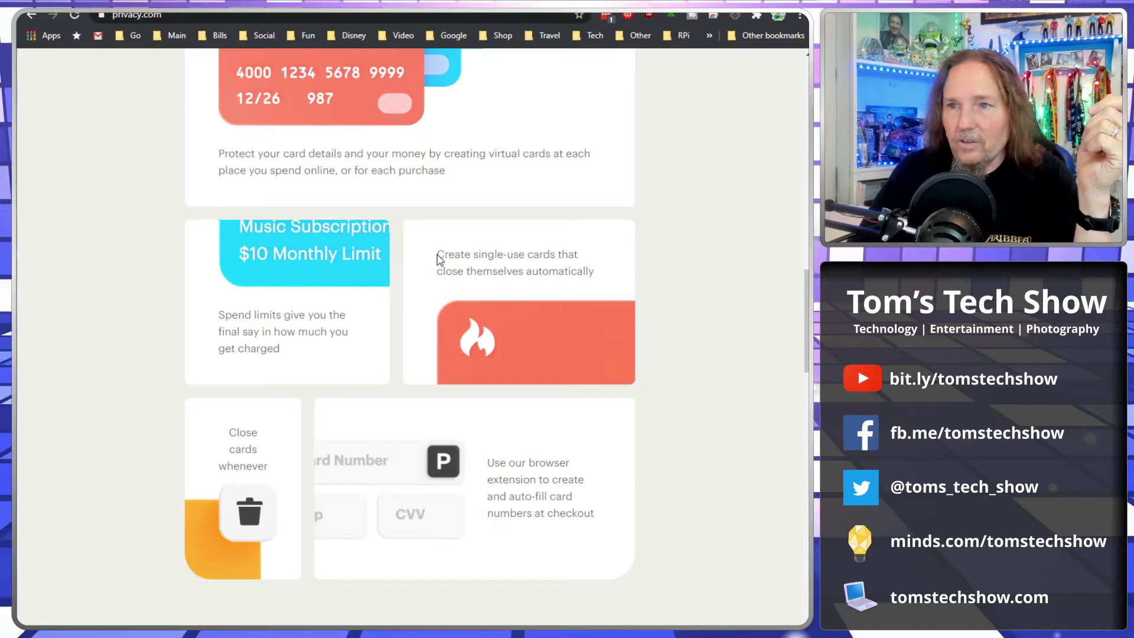
pyautogui.moveTo(437, 260); pyautogui.dragTo(595, 274)
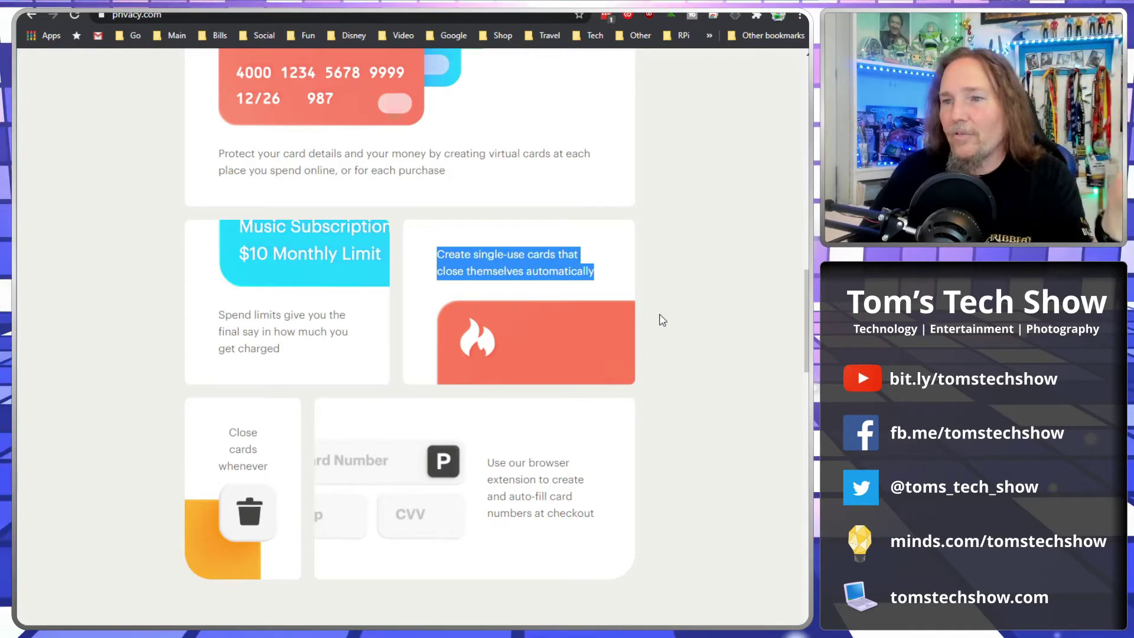
pyautogui.click(618, 283)
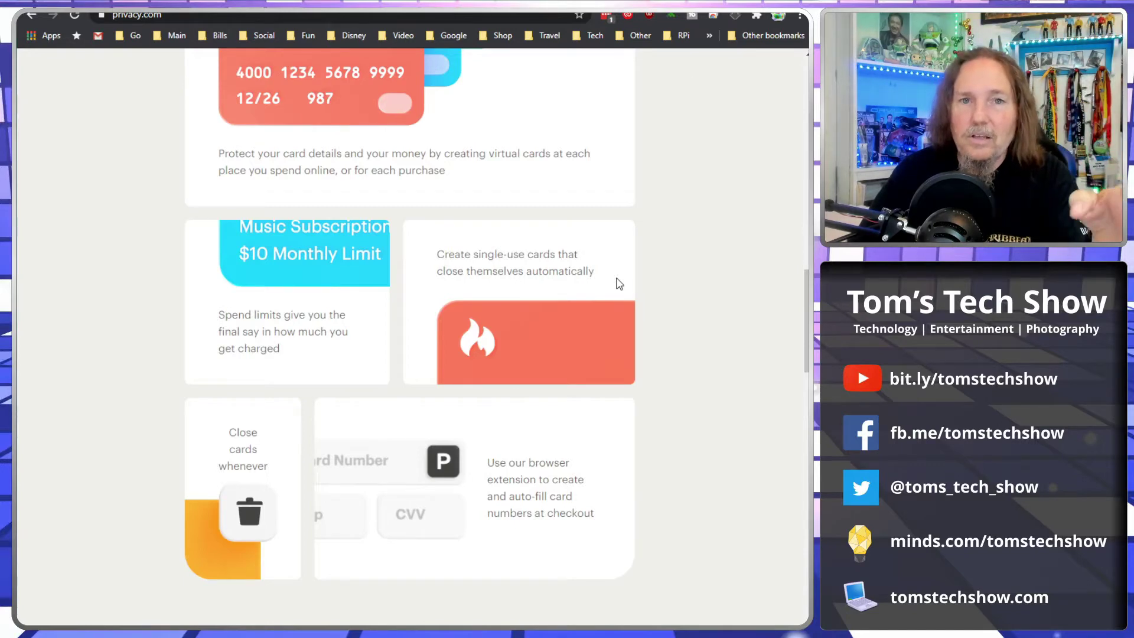
pyautogui.moveTo(438, 255); pyautogui.dragTo(597, 282)
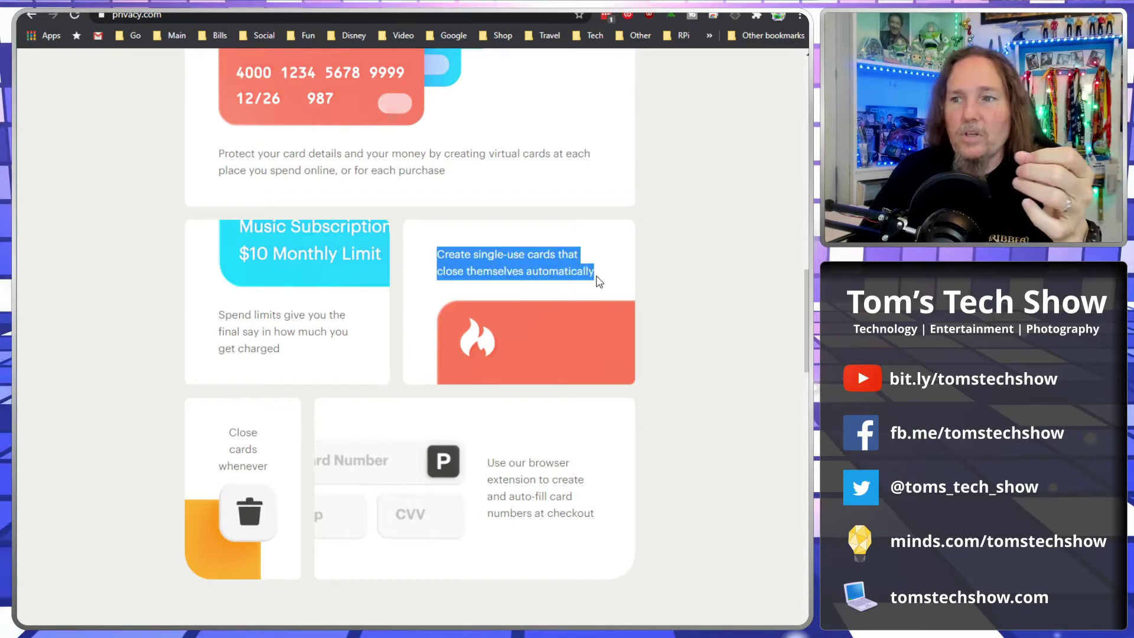
pyautogui.click(624, 281)
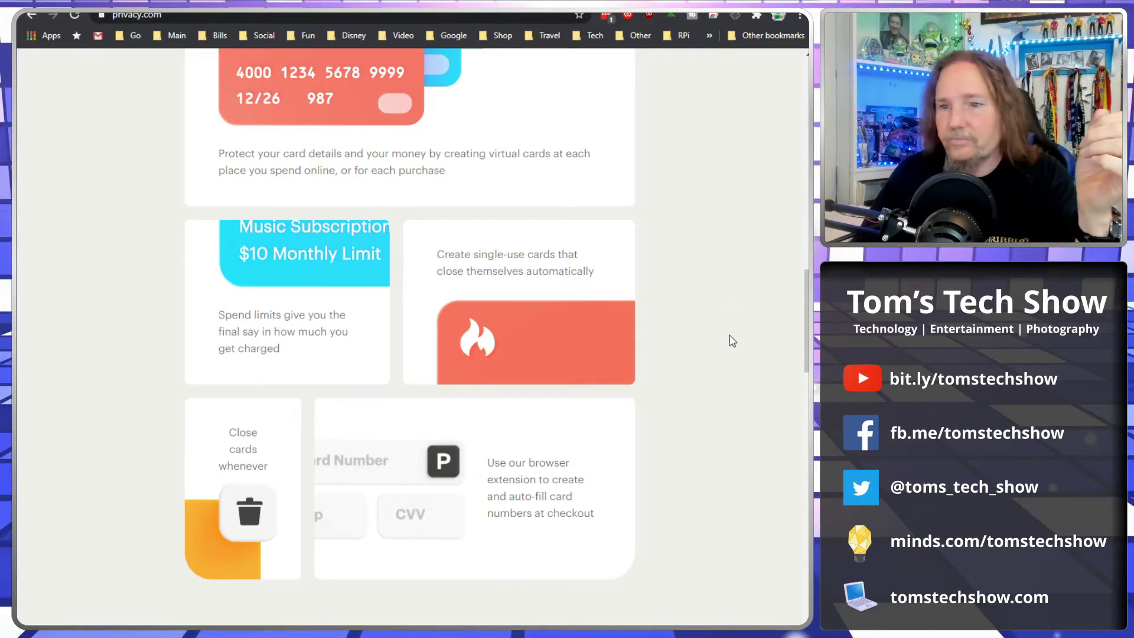
# Highlight the 'Close cards whenever' caption, then clear the highlight
pyautogui.scroll(-2, 728, 339)
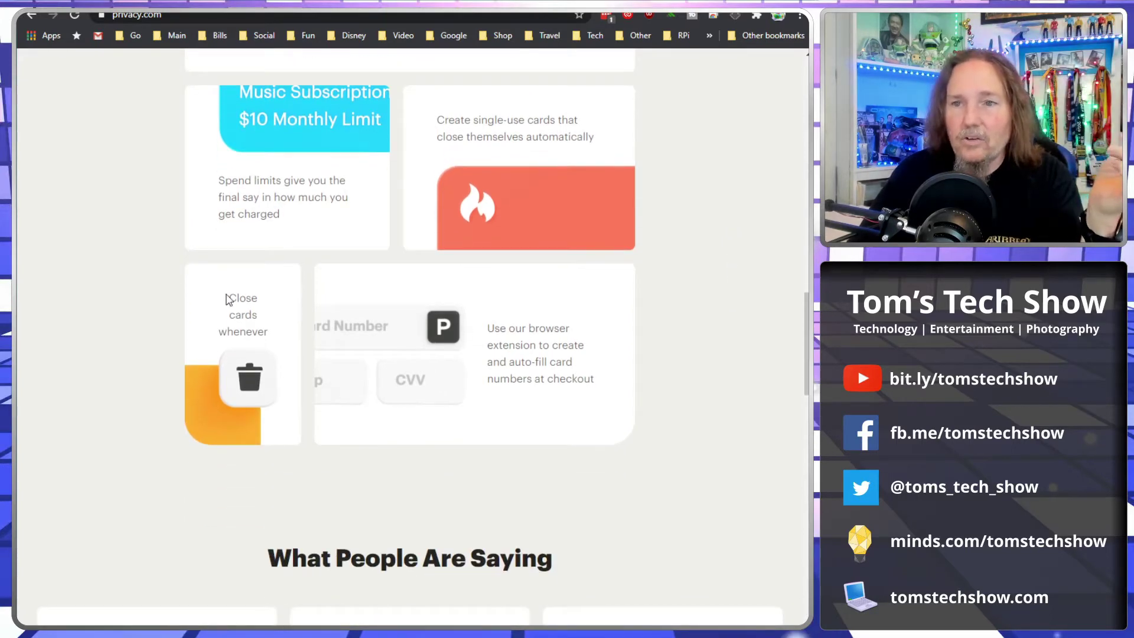
pyautogui.tripleClick(231, 300)
pyautogui.click(706, 332)
# Scroll up to the top of the homepage, then back down to the footer links
pyautogui.scroll(3, 698, 376)
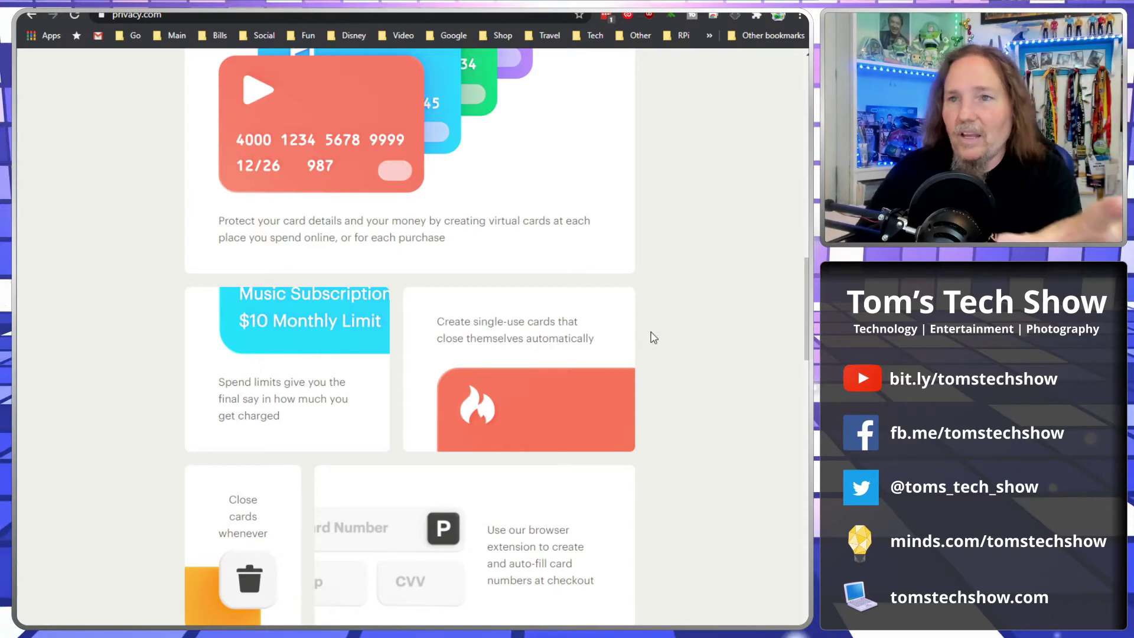
pyautogui.scroll(8, 654, 321)
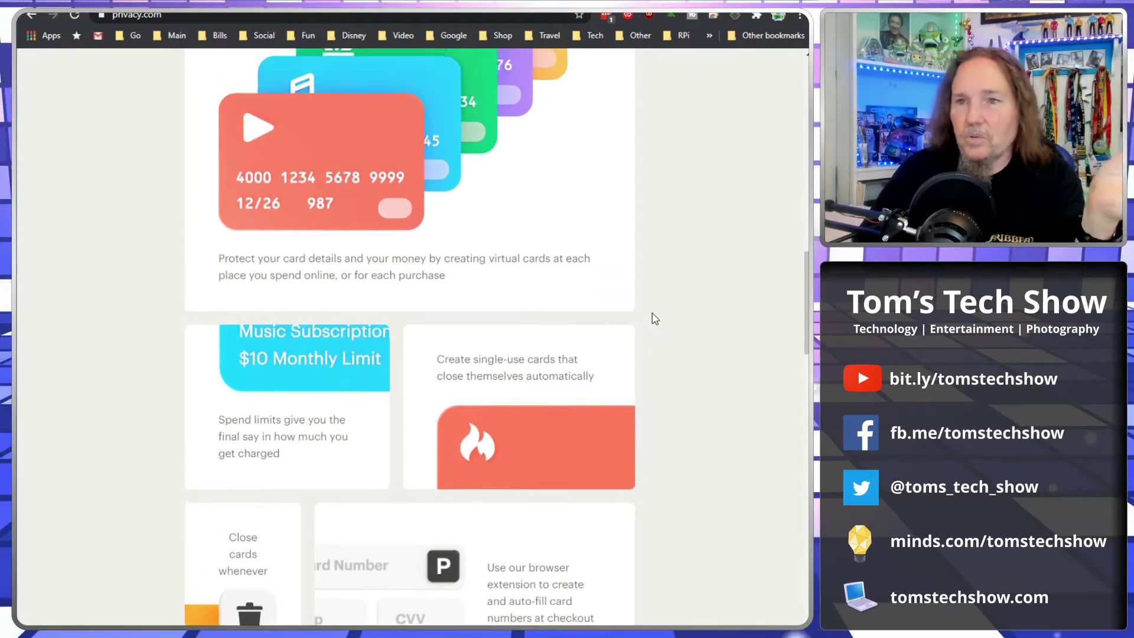
pyautogui.scroll(10, 654, 318)
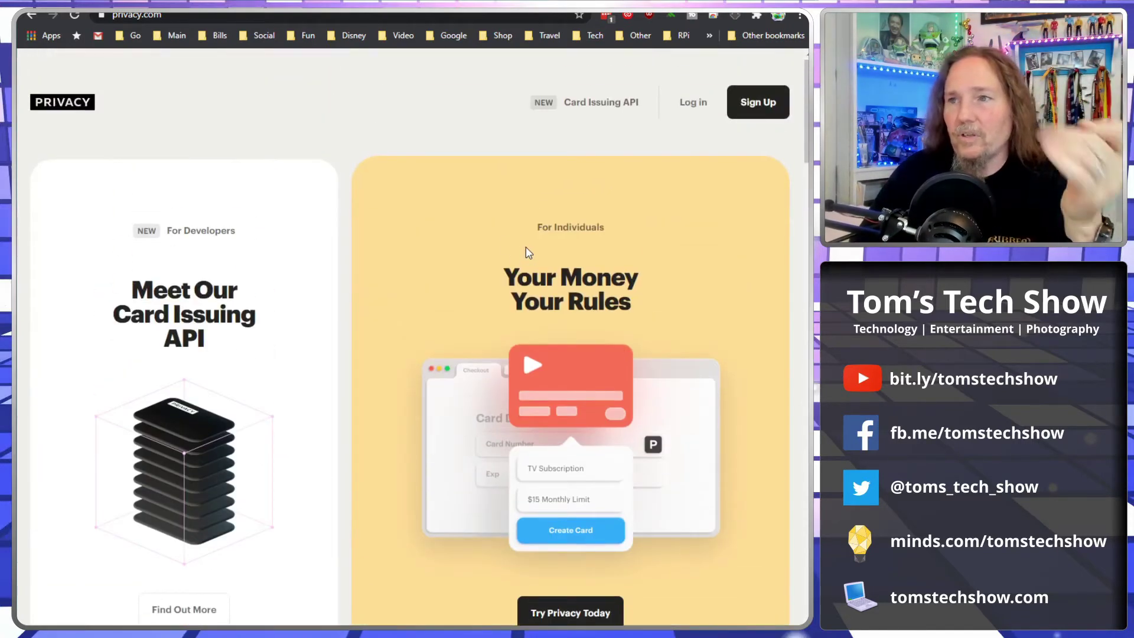
pyautogui.scroll(-20, 405, 304)
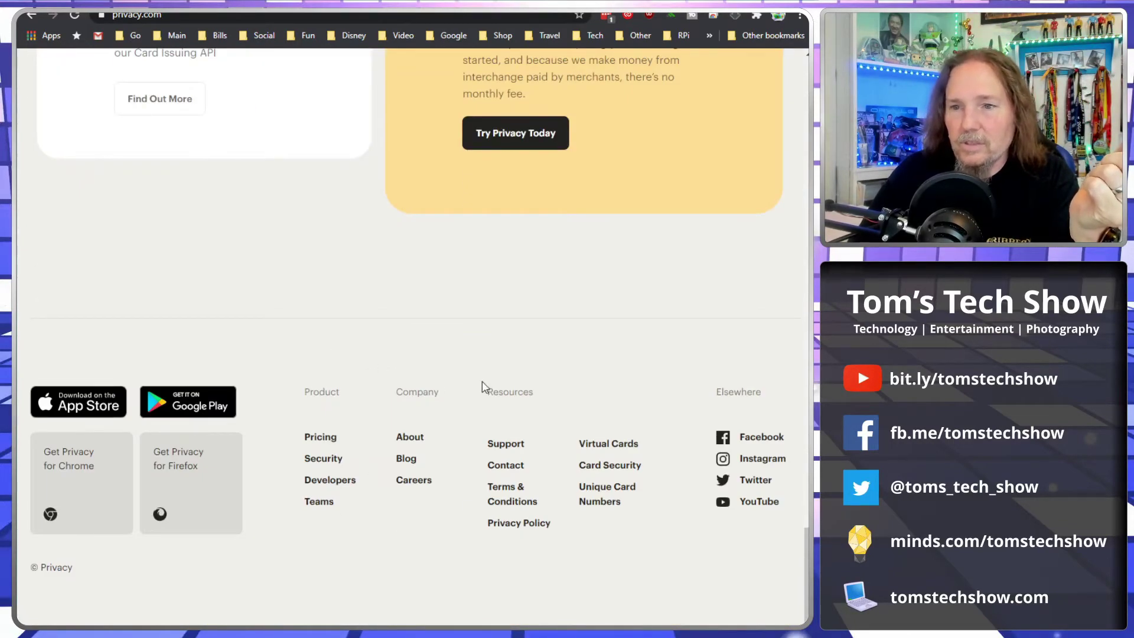
# On the Pricing page, highlight the Personal plan's 12 cards per month and merchant-locked cards lines
pyautogui.click(323, 444)
pyautogui.scroll(-3, 183, 301)
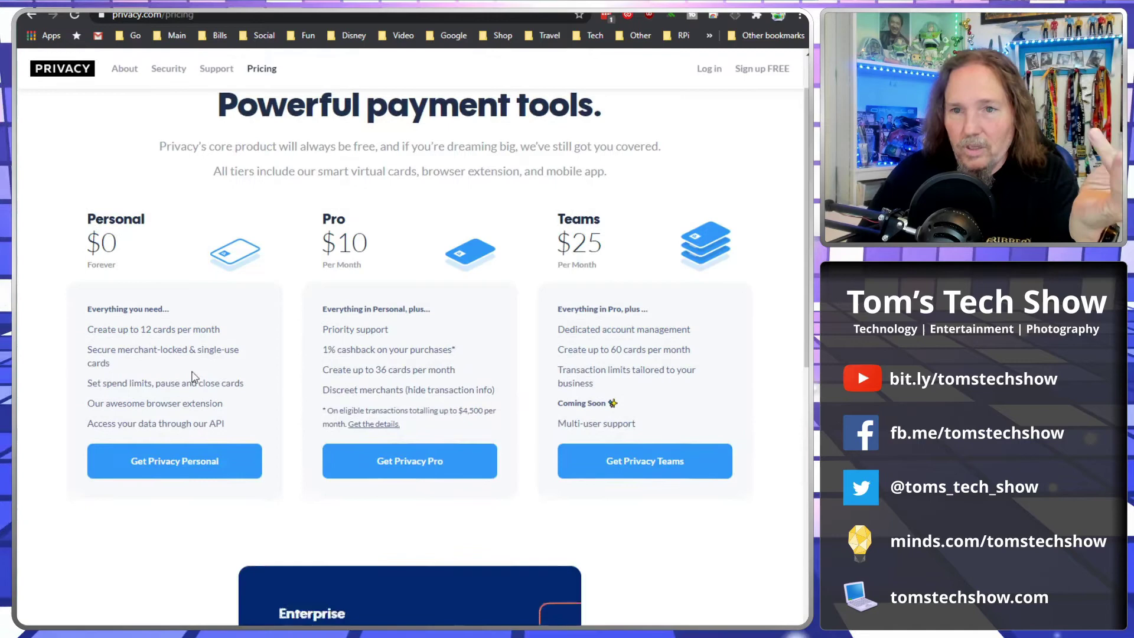
pyautogui.moveTo(81, 258); pyautogui.dragTo(229, 263)
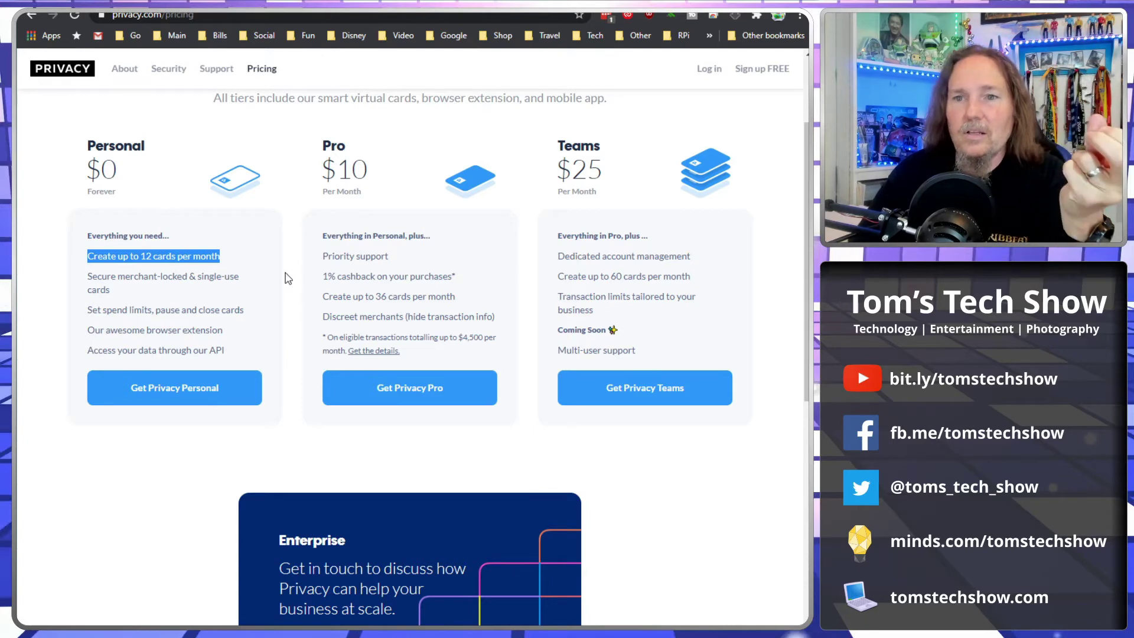
pyautogui.moveTo(87, 275); pyautogui.dragTo(236, 295)
pyautogui.click(236, 295)
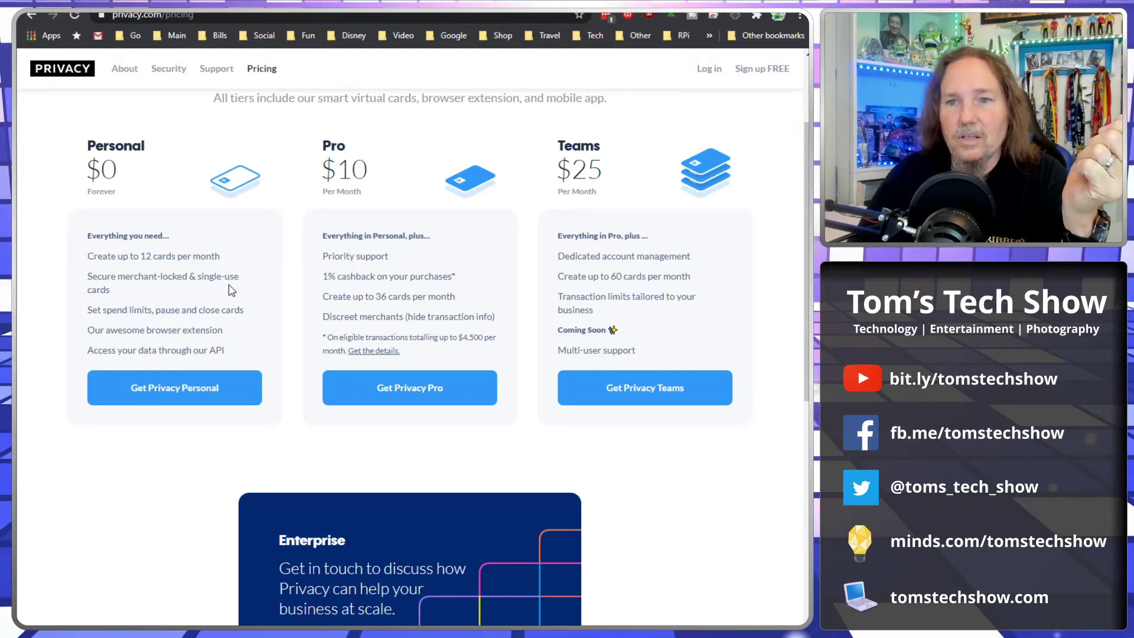
# Highlight the Personal plan's spend limits, pause and close, and browser extension features
pyautogui.doubleClick(98, 289)
pyautogui.click(87, 306)
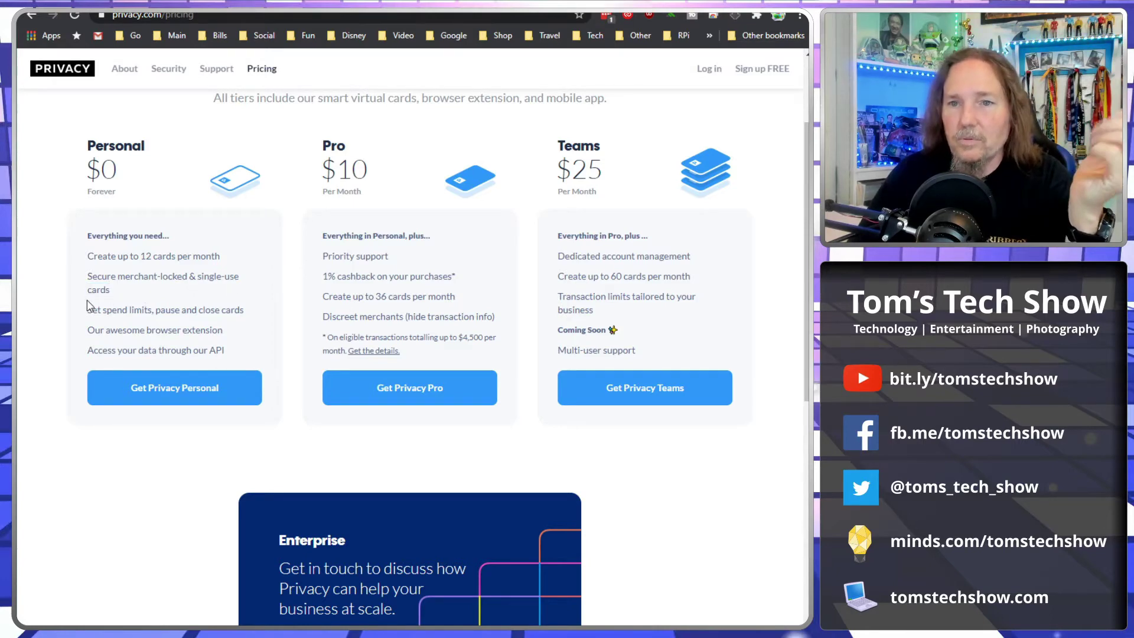
pyautogui.moveTo(81, 310); pyautogui.dragTo(250, 312)
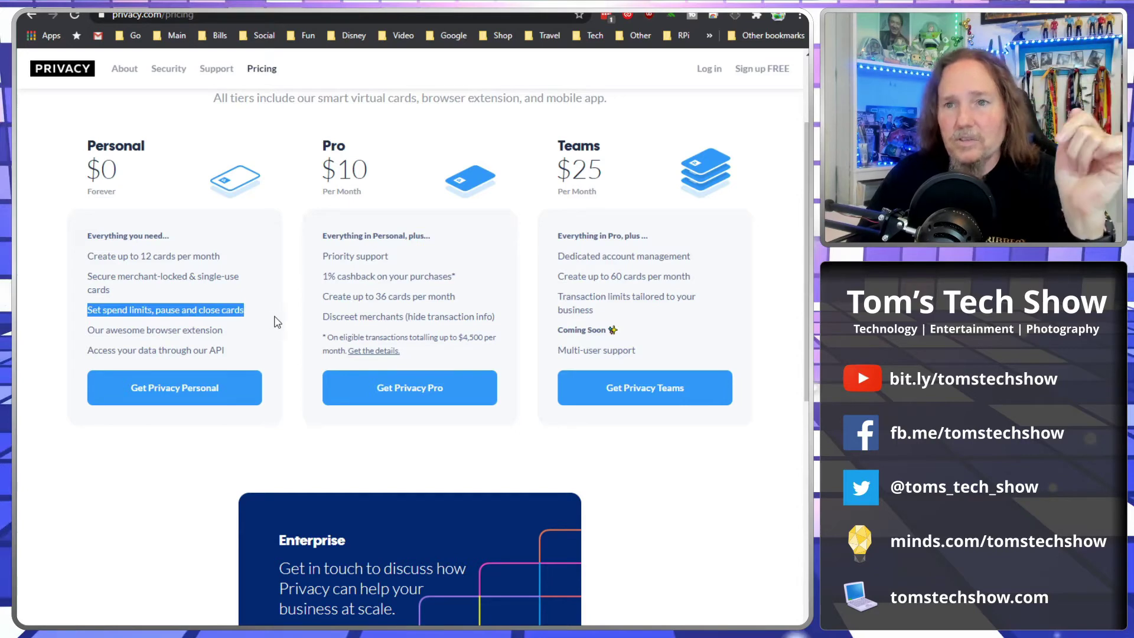
pyautogui.click(231, 314)
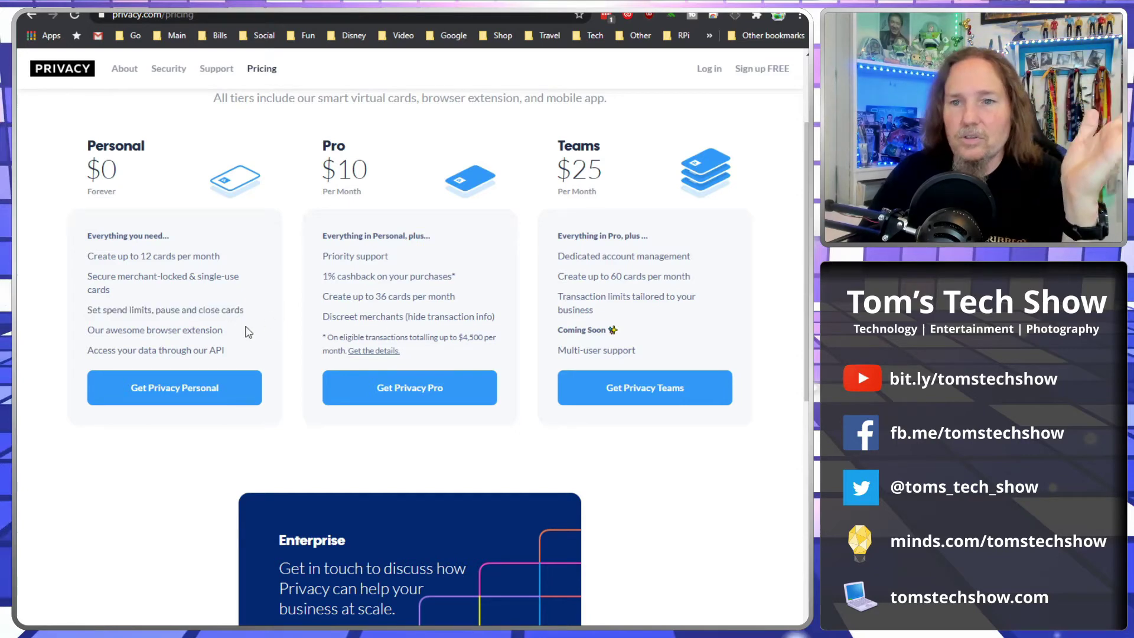
pyautogui.moveTo(91, 329); pyautogui.dragTo(261, 332)
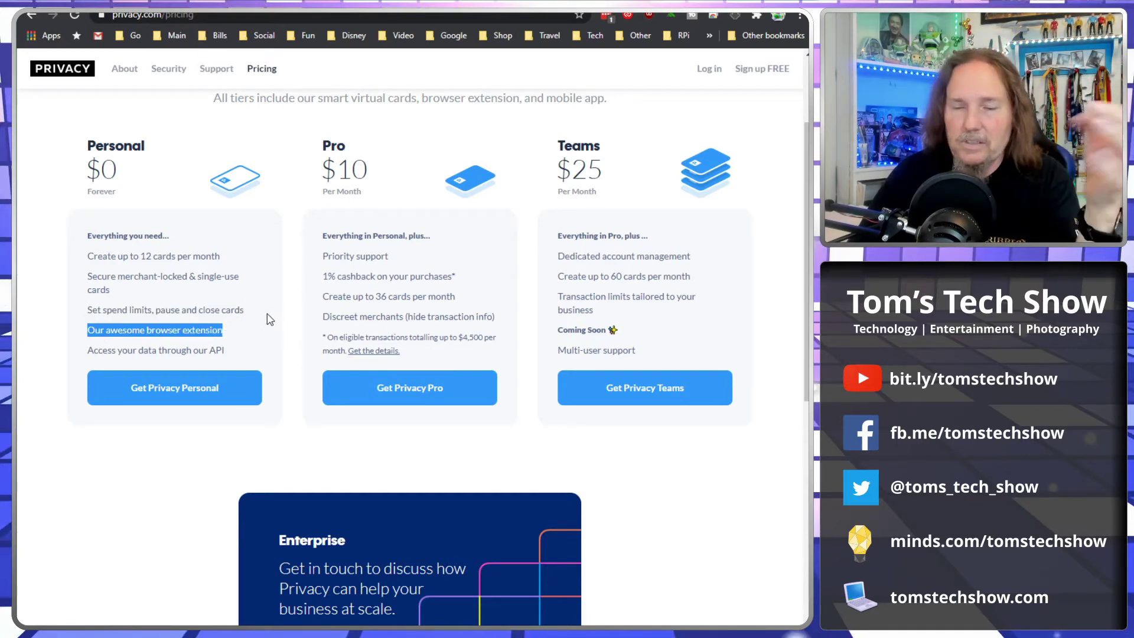
pyautogui.scroll(1, 265, 341)
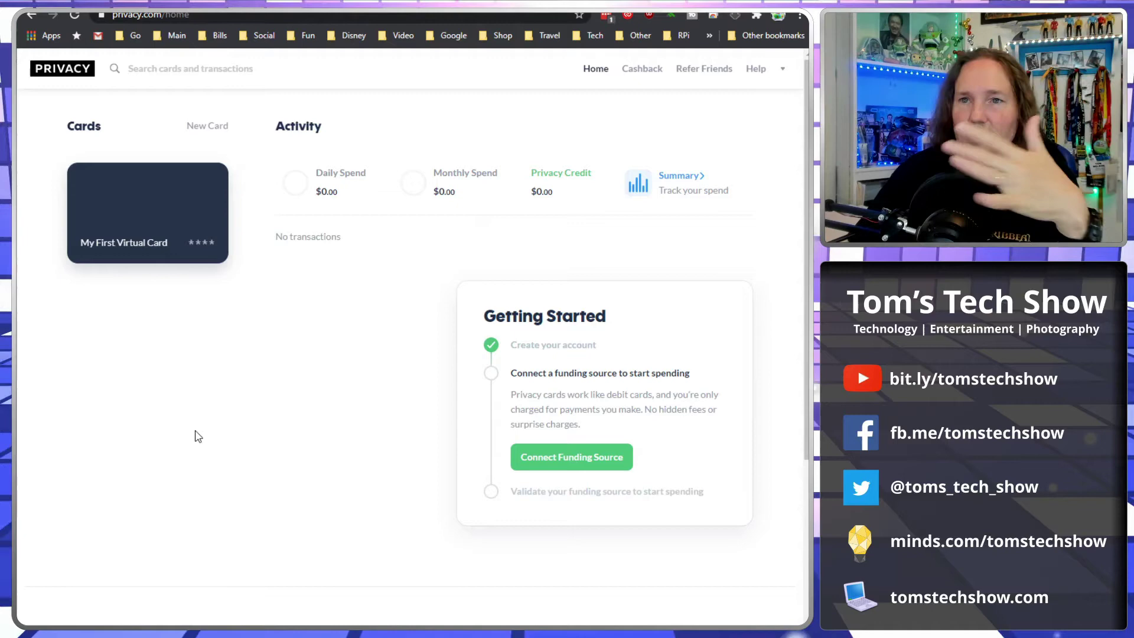
# Nickname the first virtual card Amazon using the Amazon logo tile and save it
pyautogui.click(120, 211)
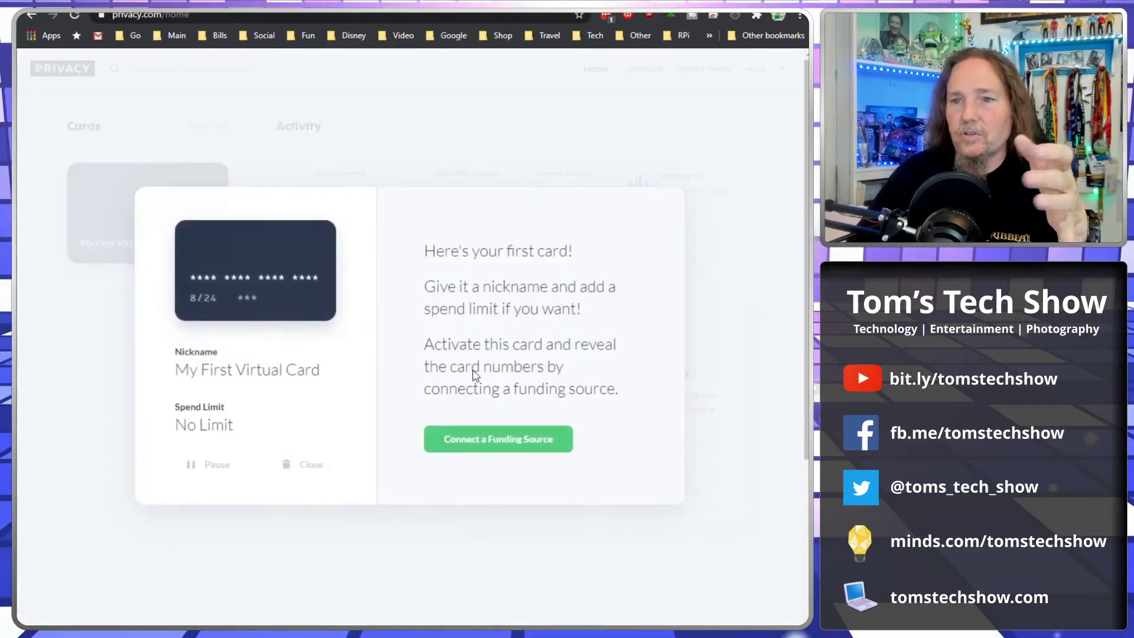
pyautogui.click(246, 367)
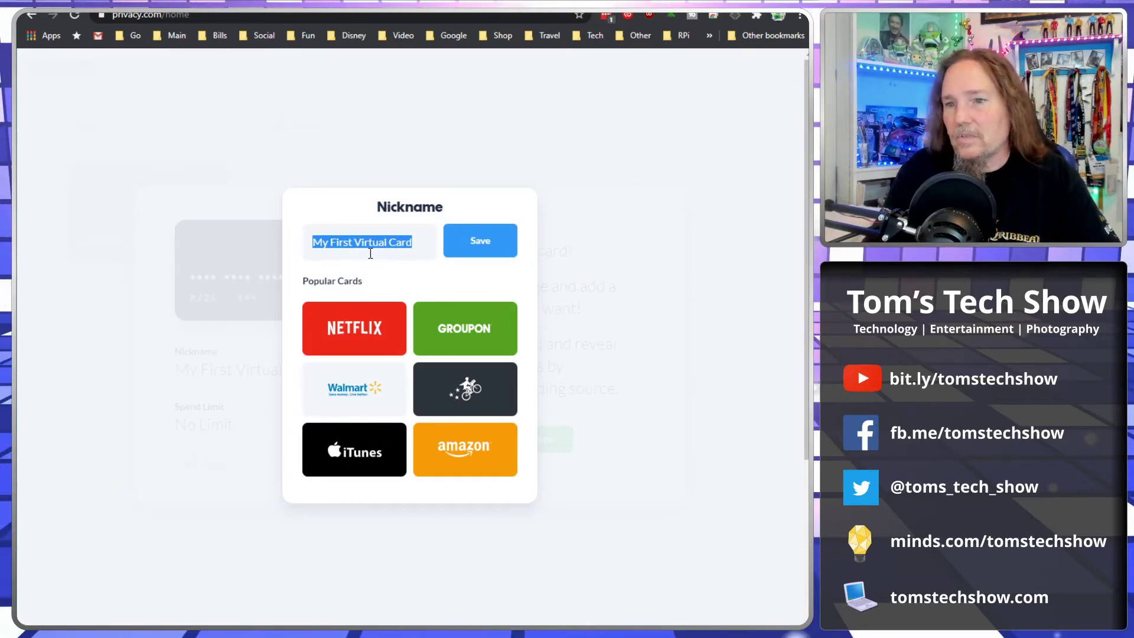
pyautogui.write('AMazon')
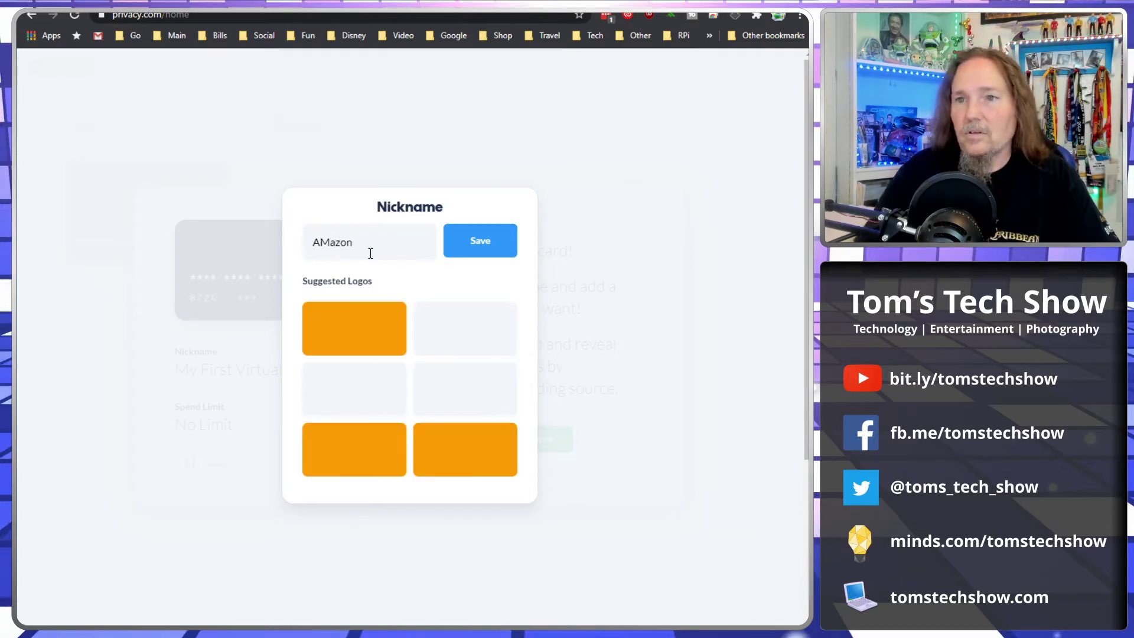
pyautogui.press('BackSpace')
pyautogui.press('BackSpace')
pyautogui.press('BackSpace')
pyautogui.press('BackSpace')
pyautogui.press('BackSpace')
pyautogui.press('BackSpace')
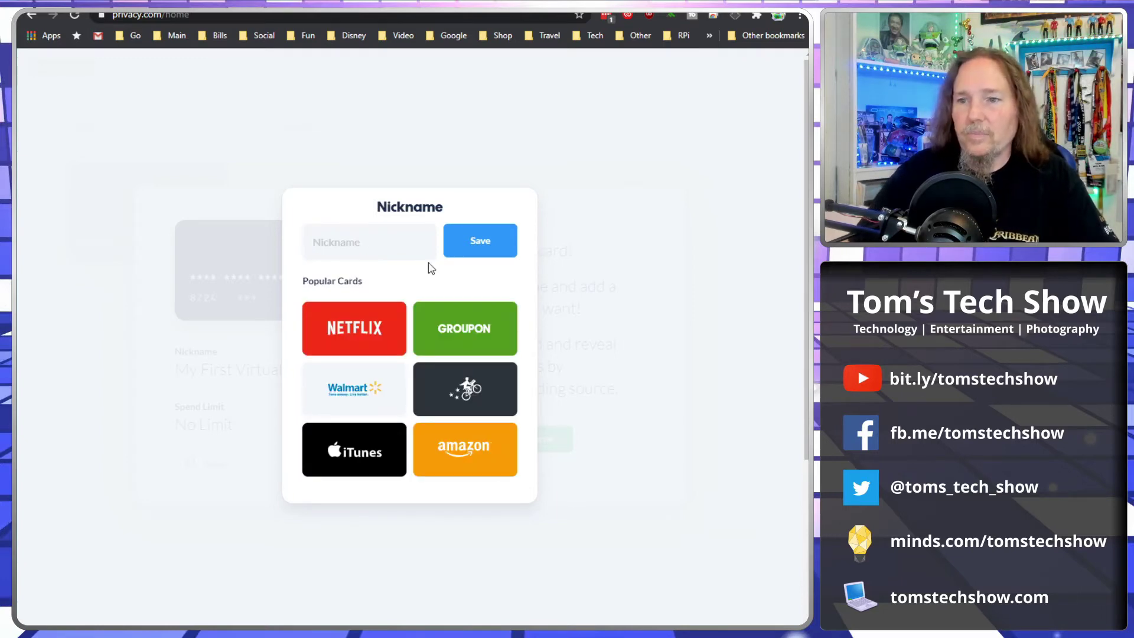
pyautogui.click(464, 468)
pyautogui.click(477, 238)
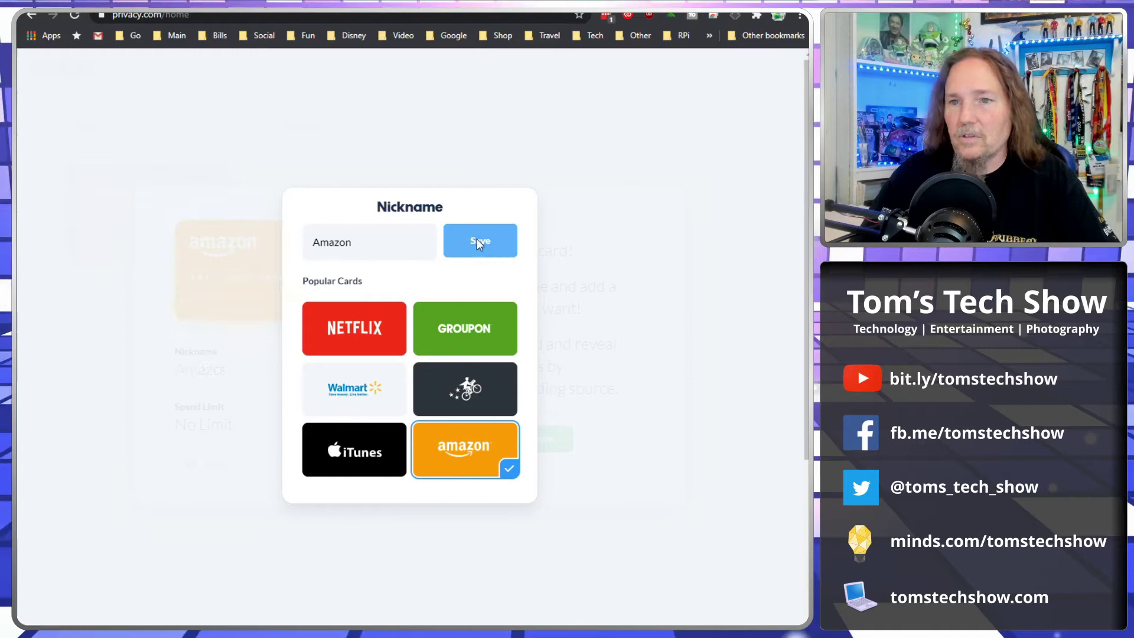
# Add a $30 Per Month spend limit to the Amazon card after trying the yearly and total options
pyautogui.click(228, 427)
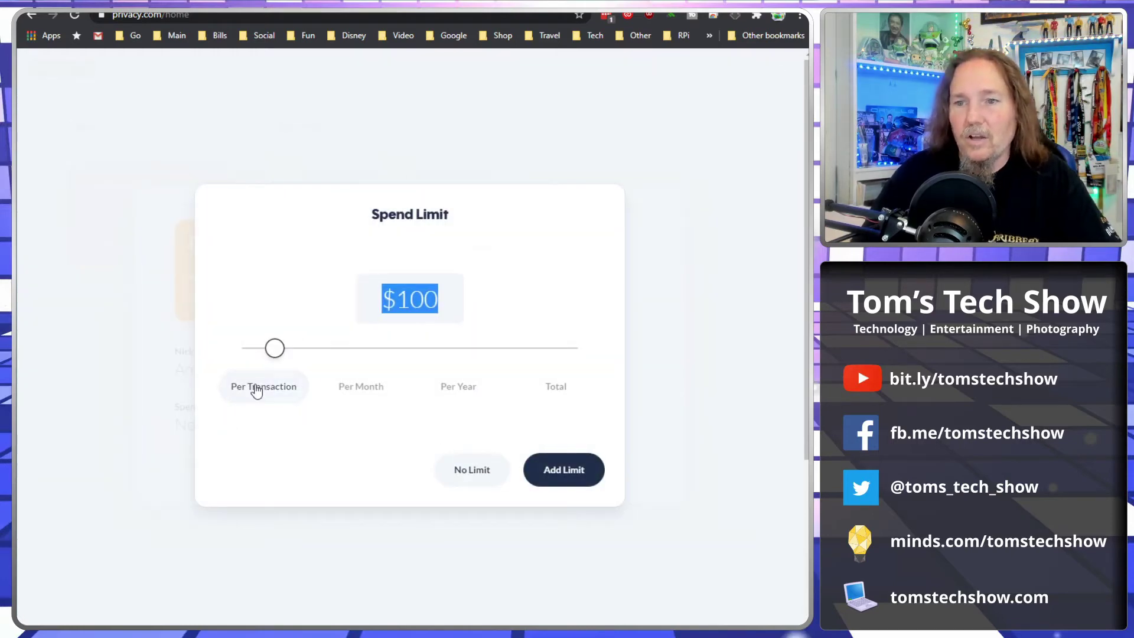
pyautogui.click(362, 389)
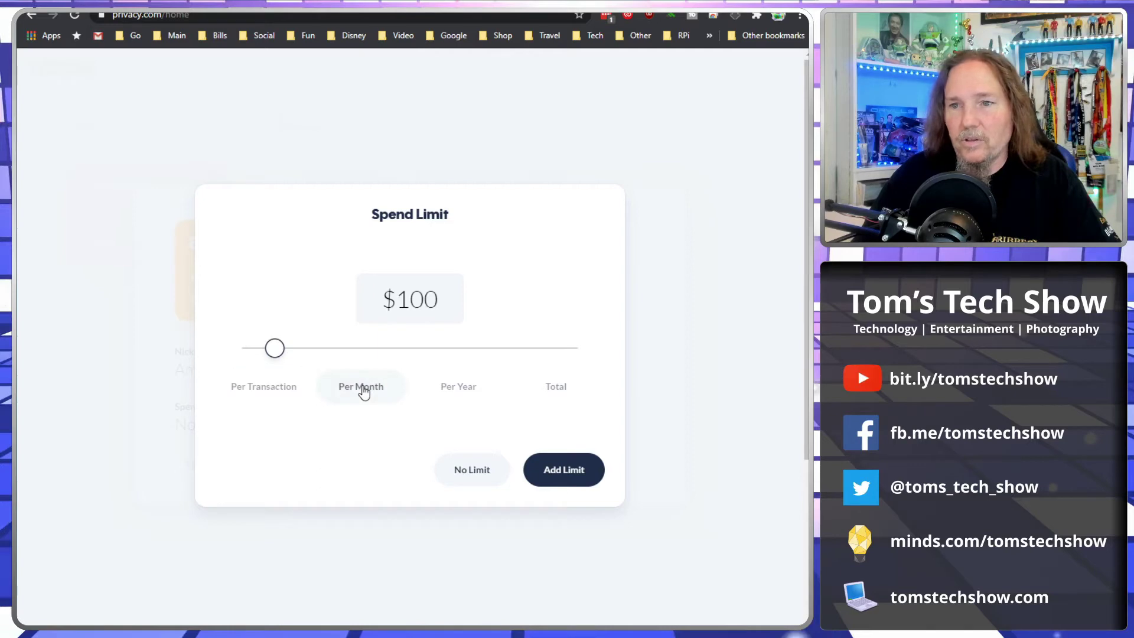
pyautogui.click(454, 392)
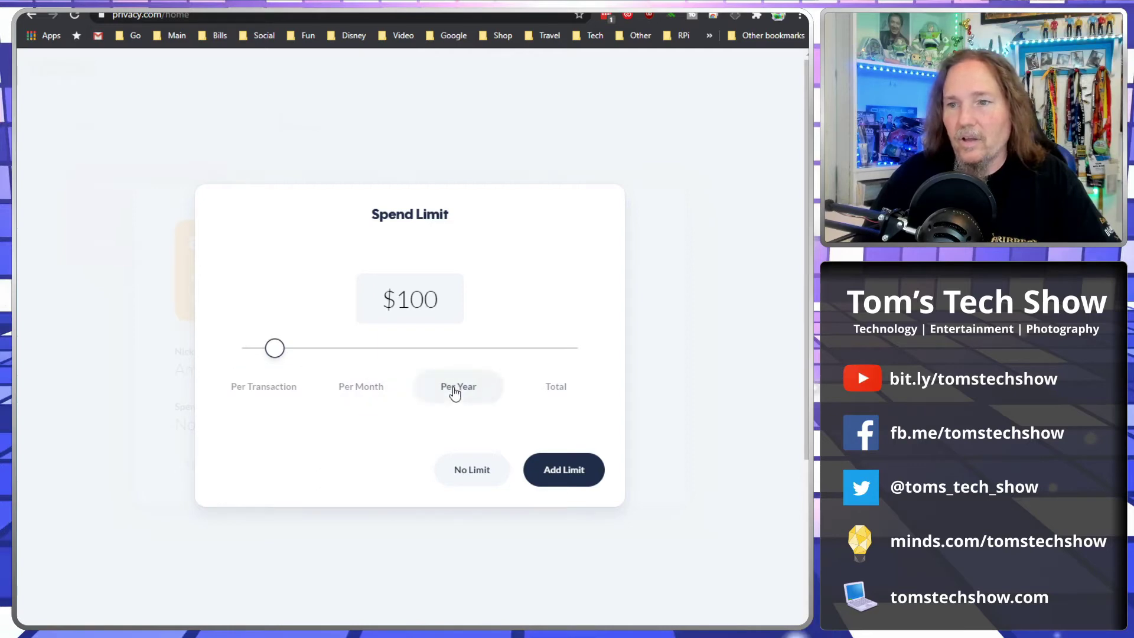
pyautogui.click(561, 400)
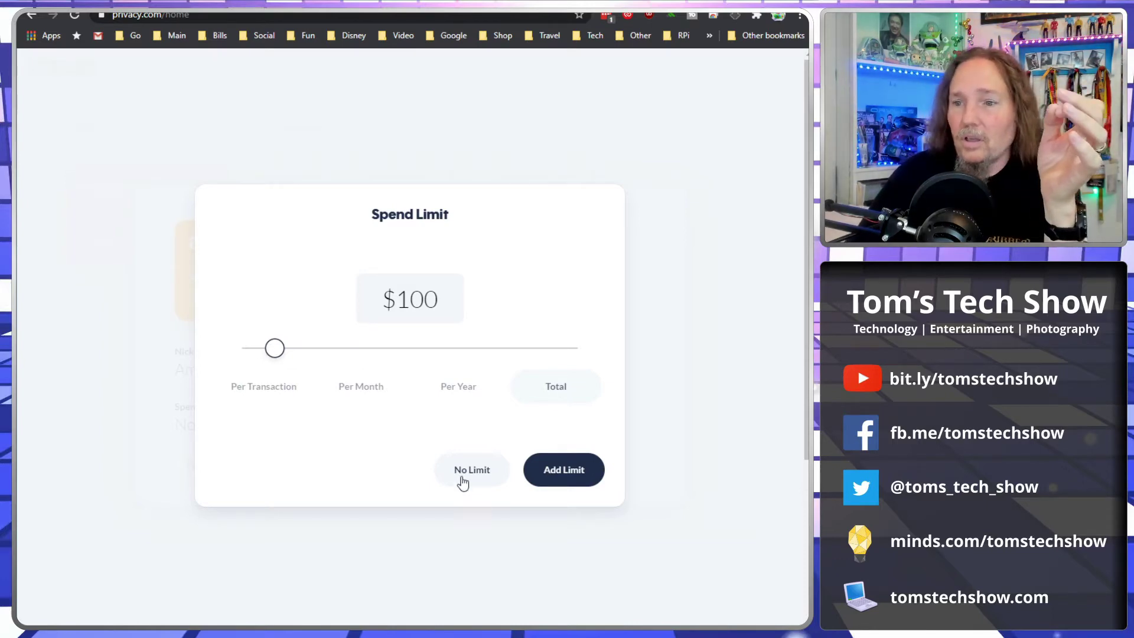
pyautogui.click(362, 391)
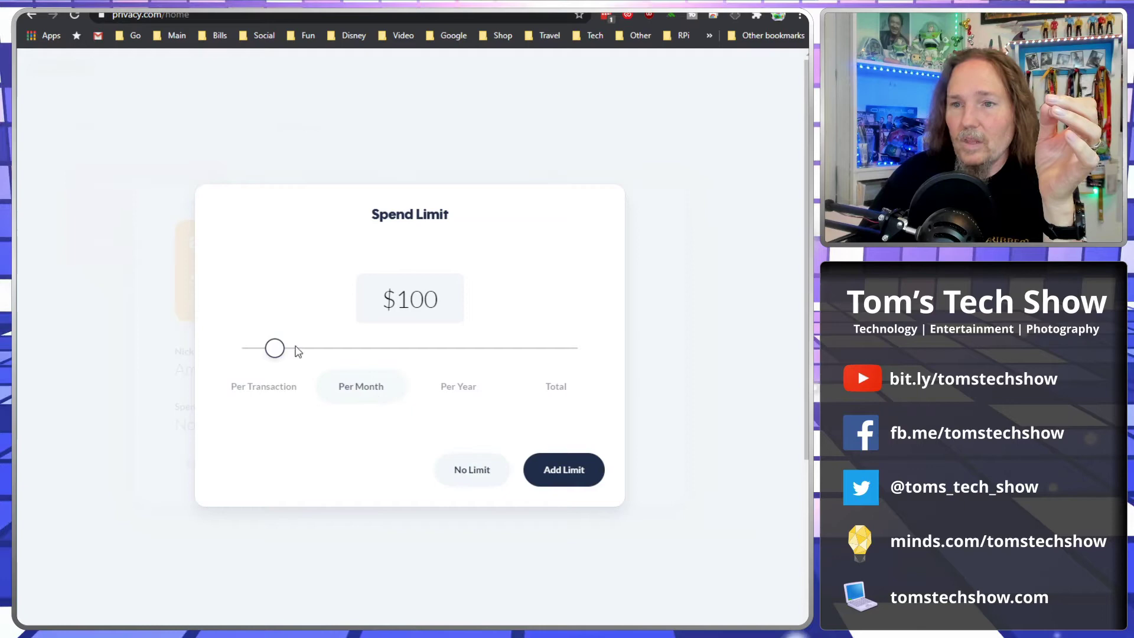
pyautogui.moveTo(270, 349); pyautogui.dragTo(258, 351)
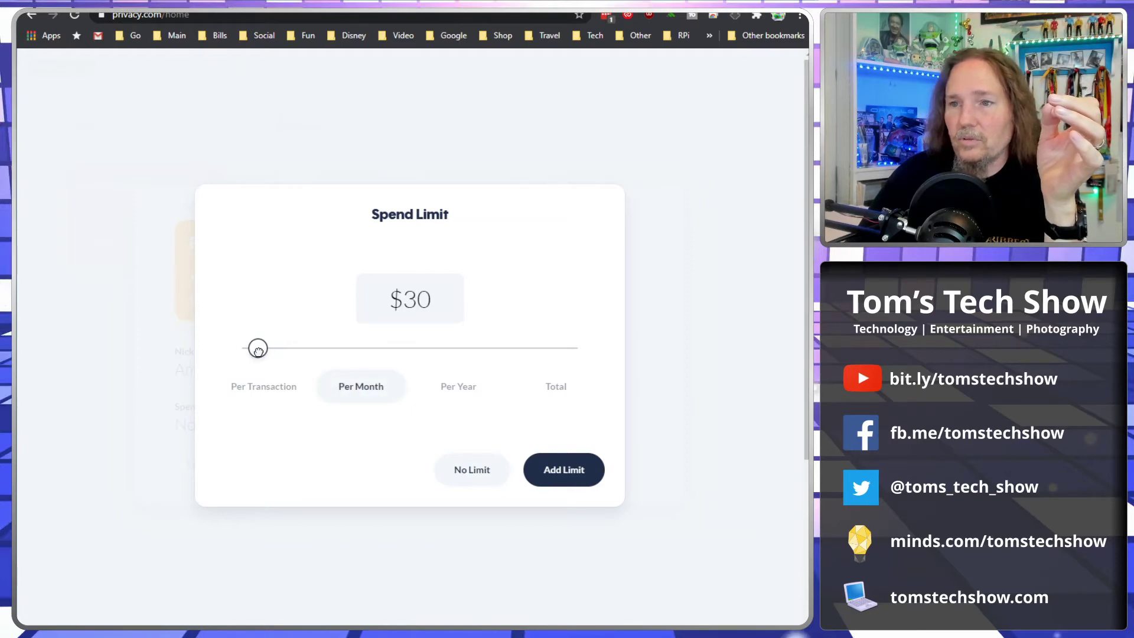
pyautogui.click(564, 473)
# Copy the card number, then switch the card to the iTunes logo and Itunes nickname
pyautogui.click(237, 279)
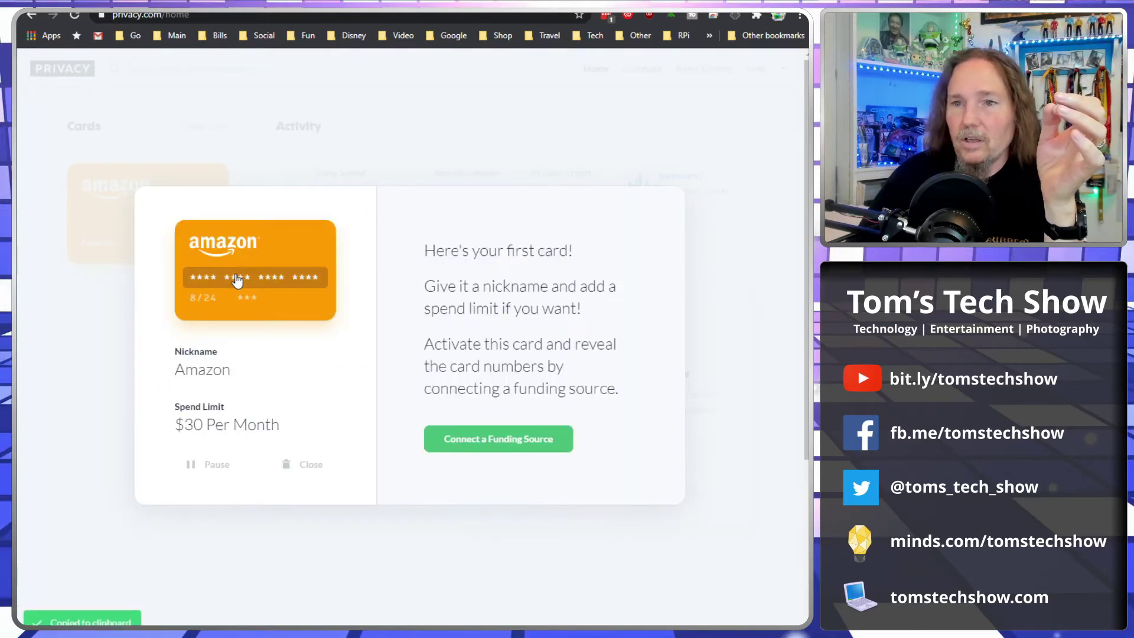
pyautogui.click(221, 368)
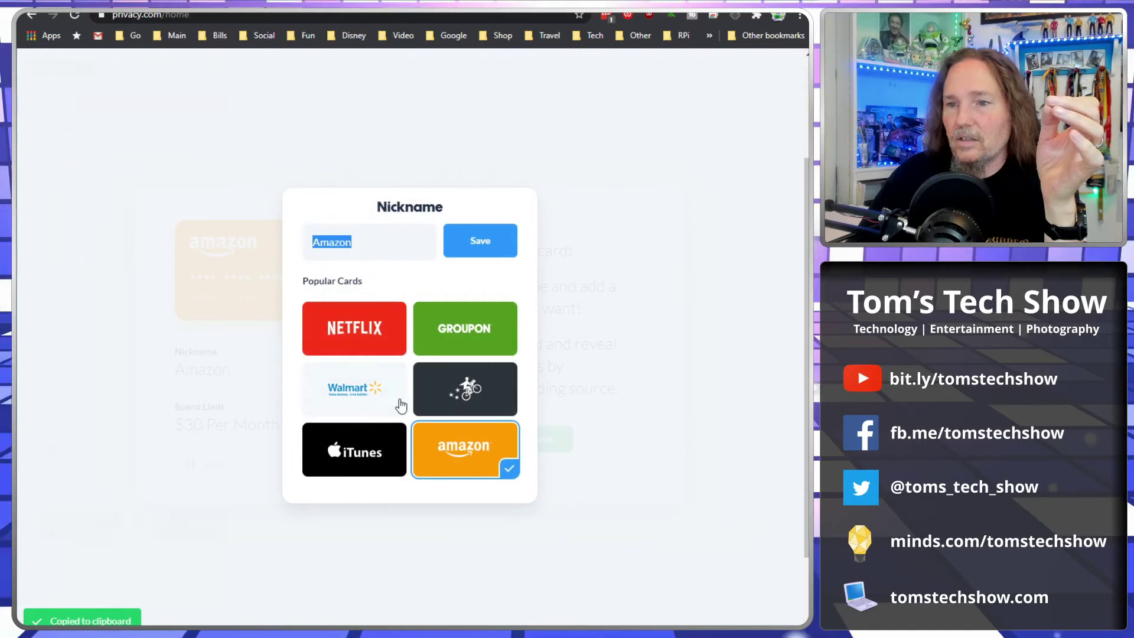
pyautogui.click(352, 458)
pyautogui.click(480, 241)
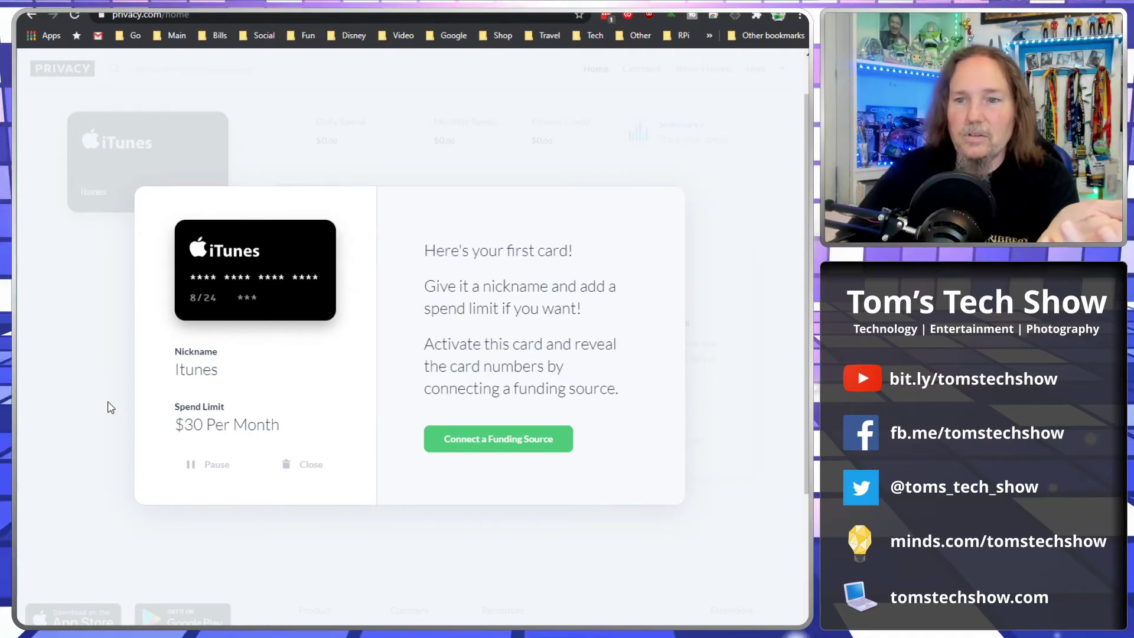
# Lower the card's spend limit to $10 per month and save it
pyautogui.click(211, 434)
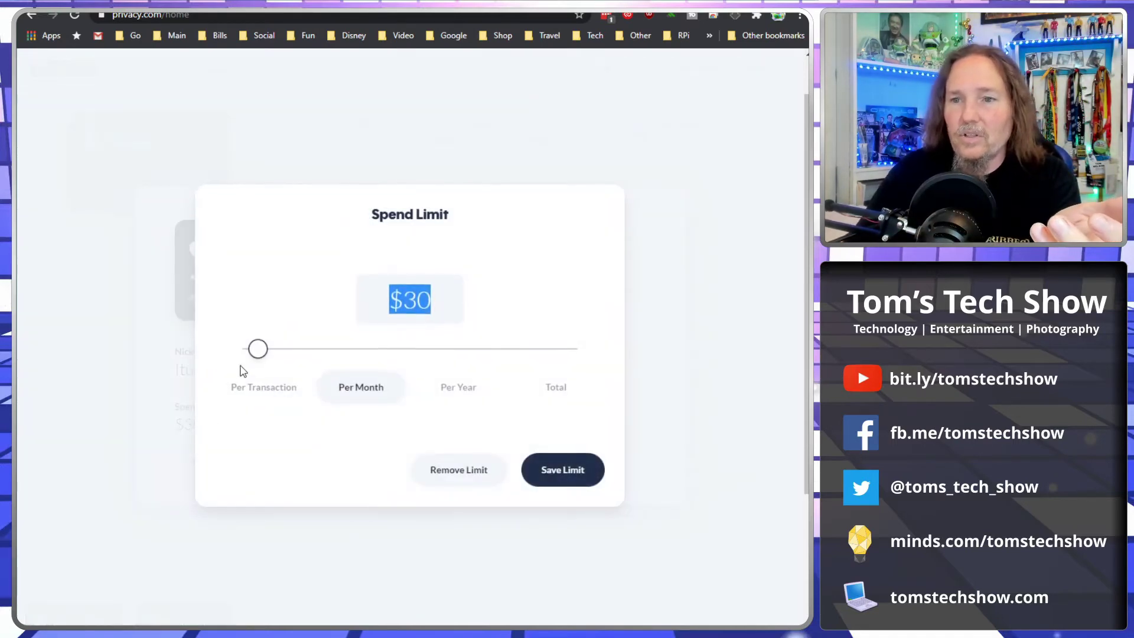
pyautogui.moveTo(257, 348); pyautogui.dragTo(254, 348)
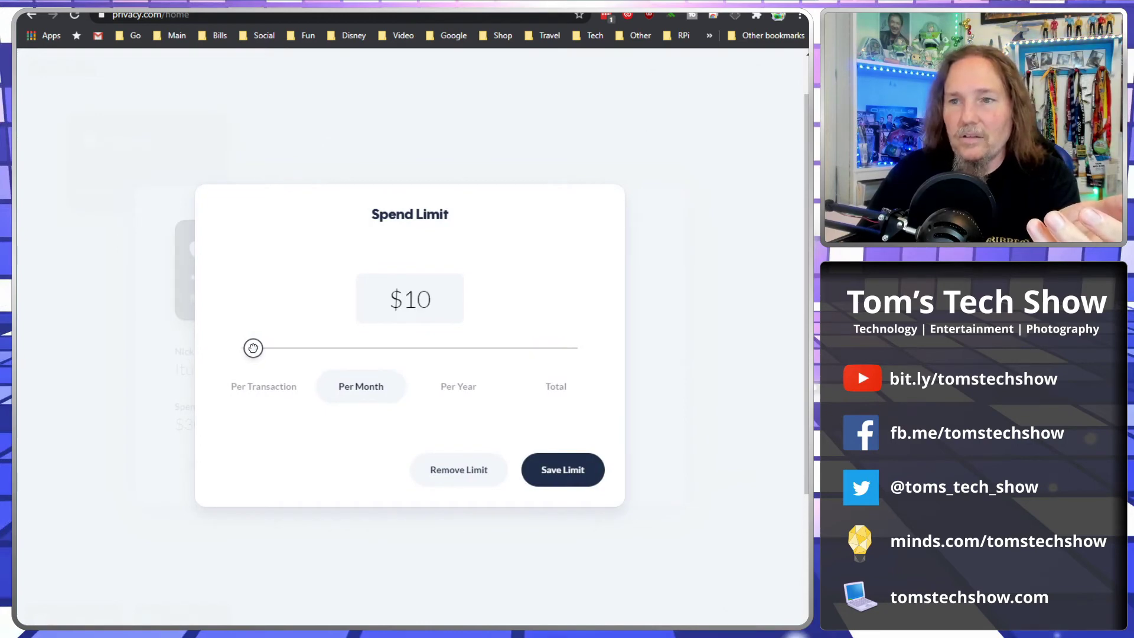
pyautogui.click(552, 472)
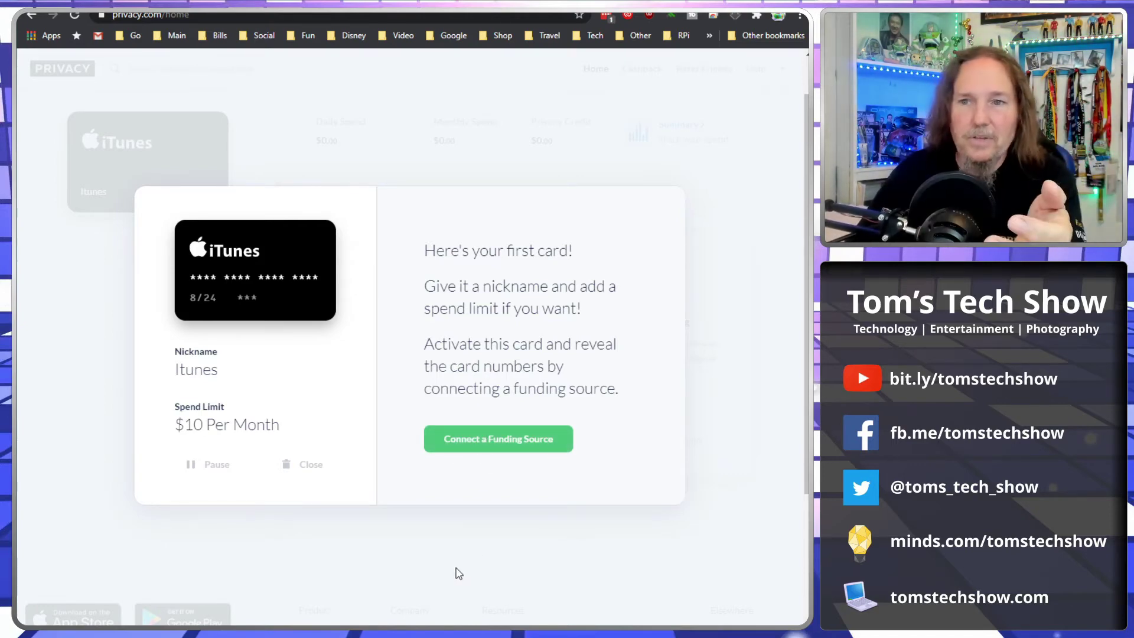
# Start connecting a funding source, then dismiss the identity verification form
pyautogui.click(505, 449)
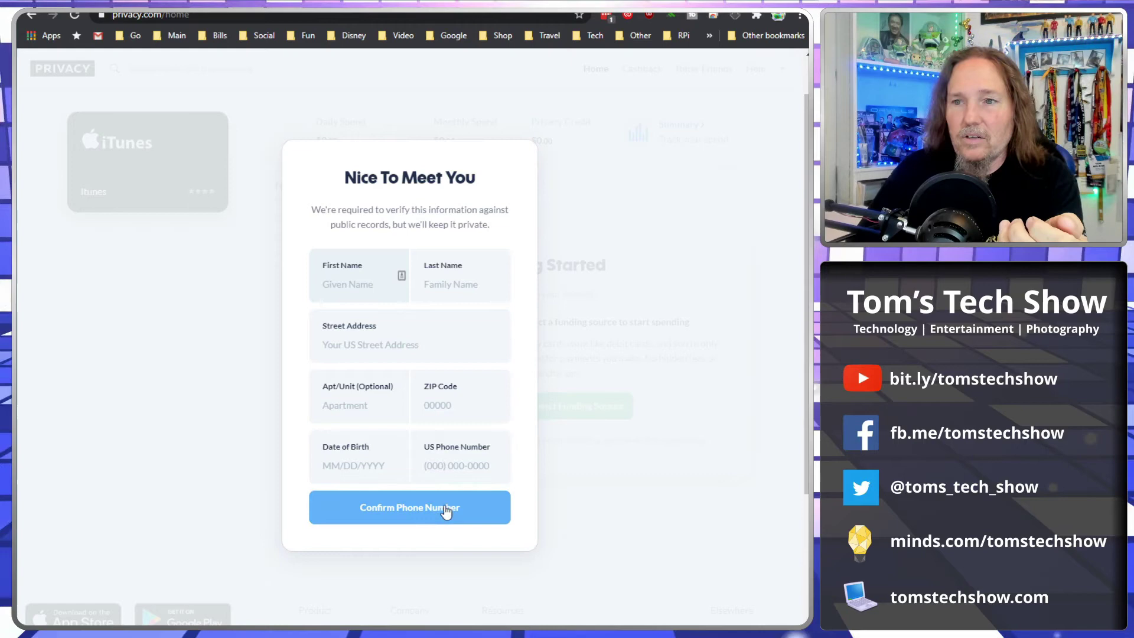
pyautogui.click(646, 497)
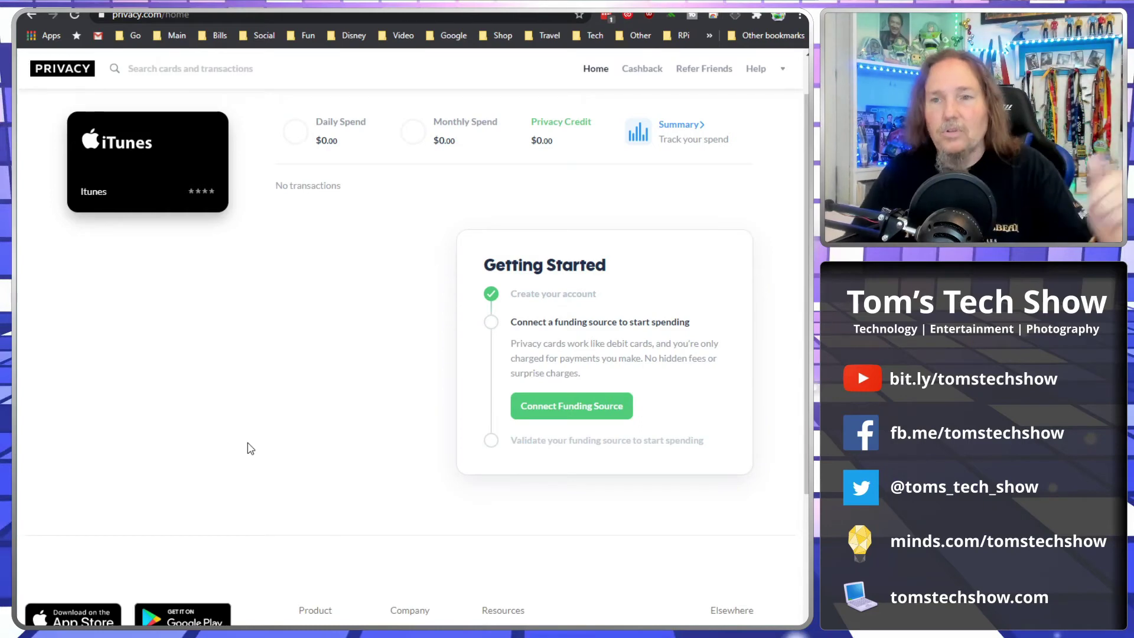
# Replace the Itunes nickname with Kids, leaving the card without a logo
pyautogui.scroll(1, 215, 423)
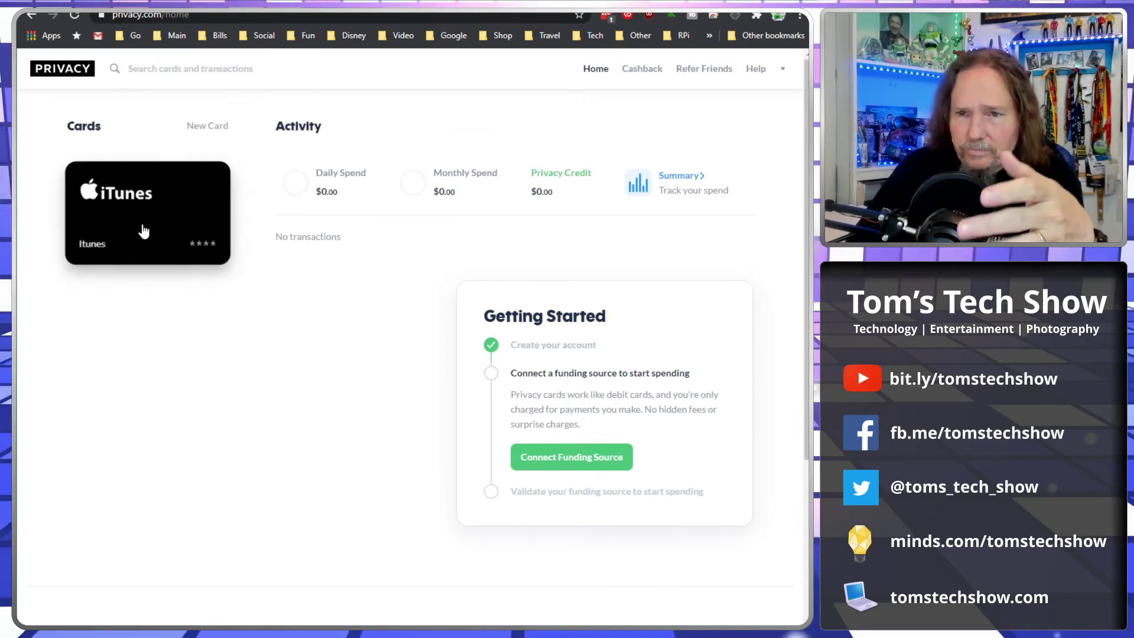
pyautogui.click(143, 231)
pyautogui.click(219, 372)
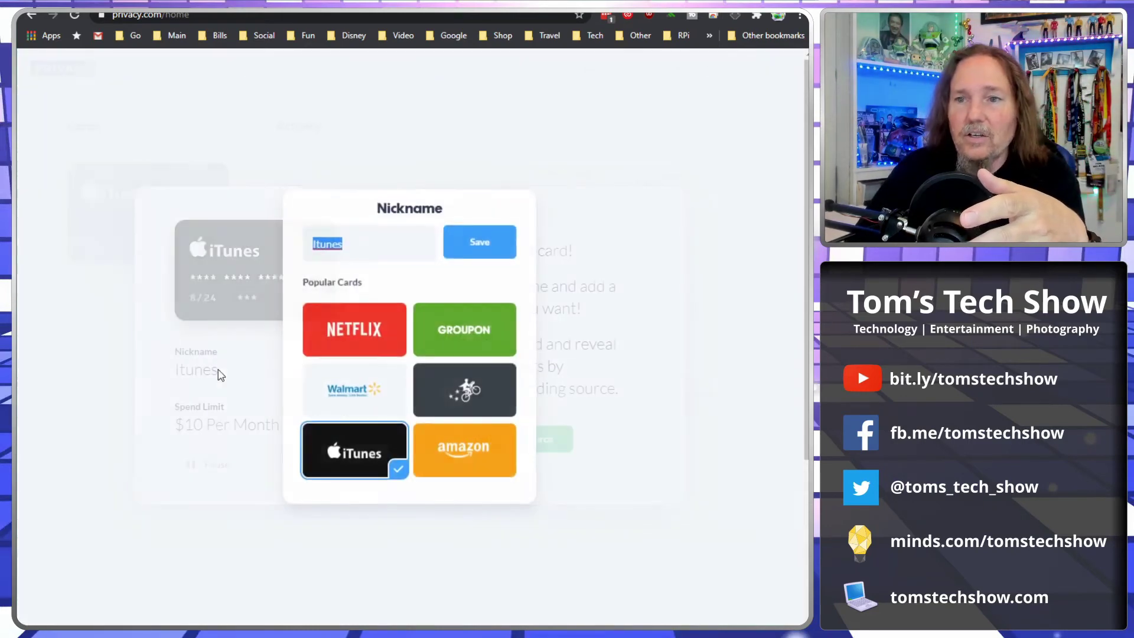
pyautogui.click(372, 242)
pyautogui.doubleClick(372, 242)
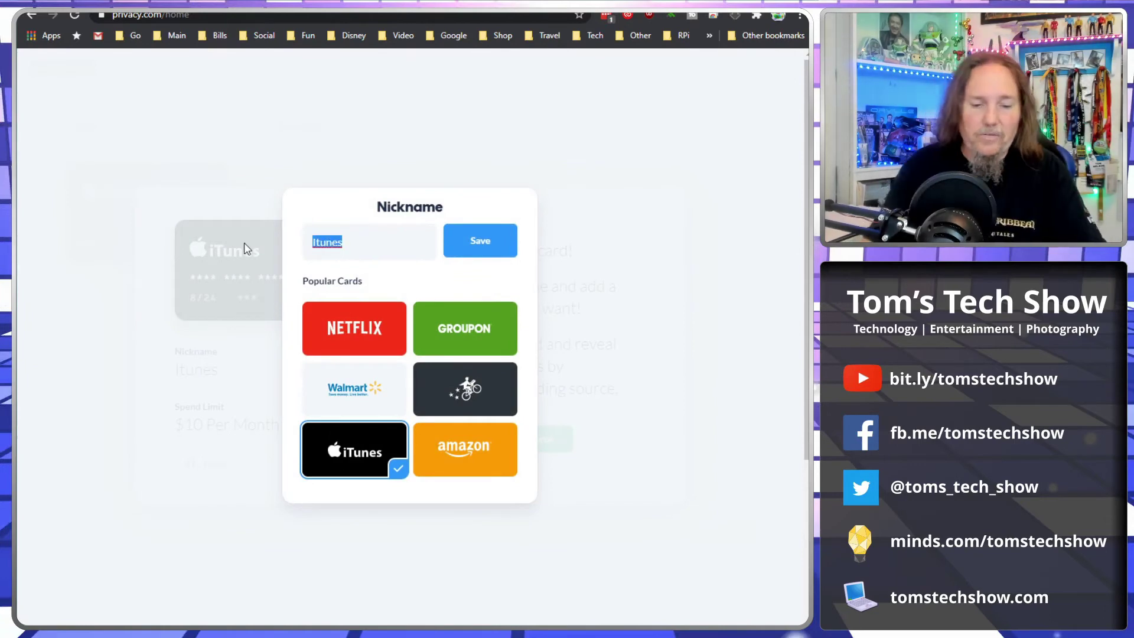
pyautogui.write('Kids')
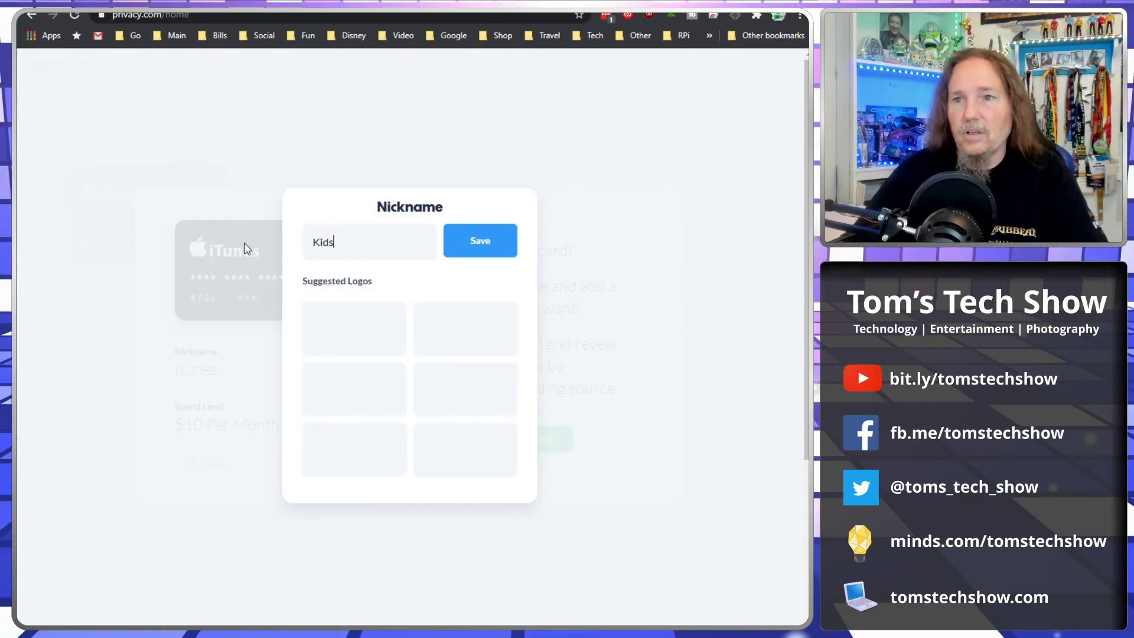
pyautogui.click(467, 248)
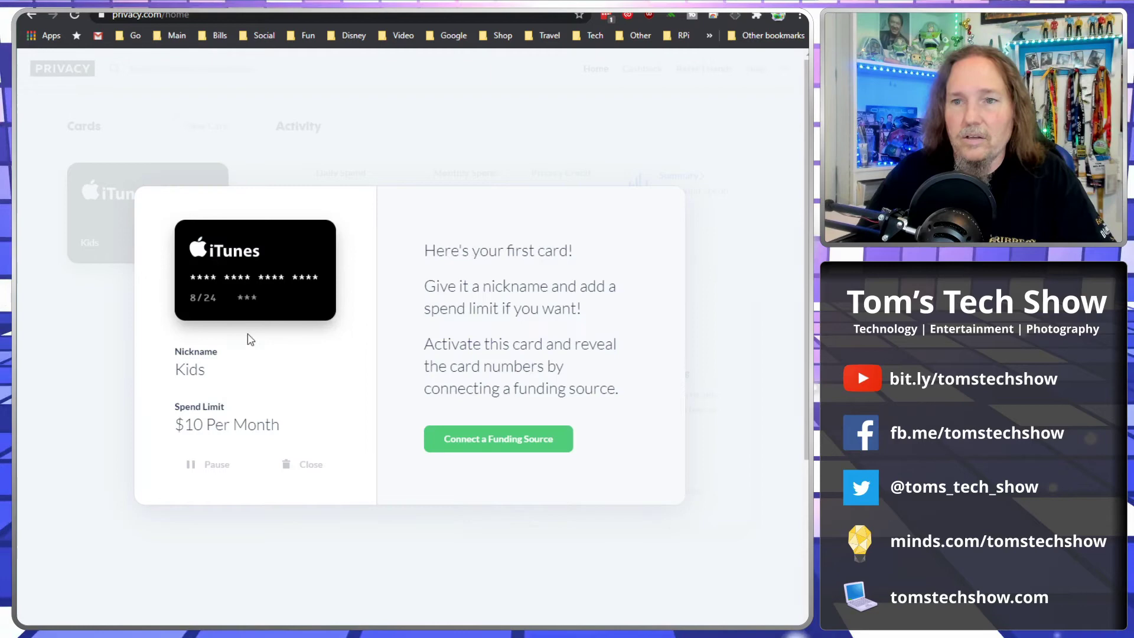
pyautogui.click(201, 375)
pyautogui.click(397, 469)
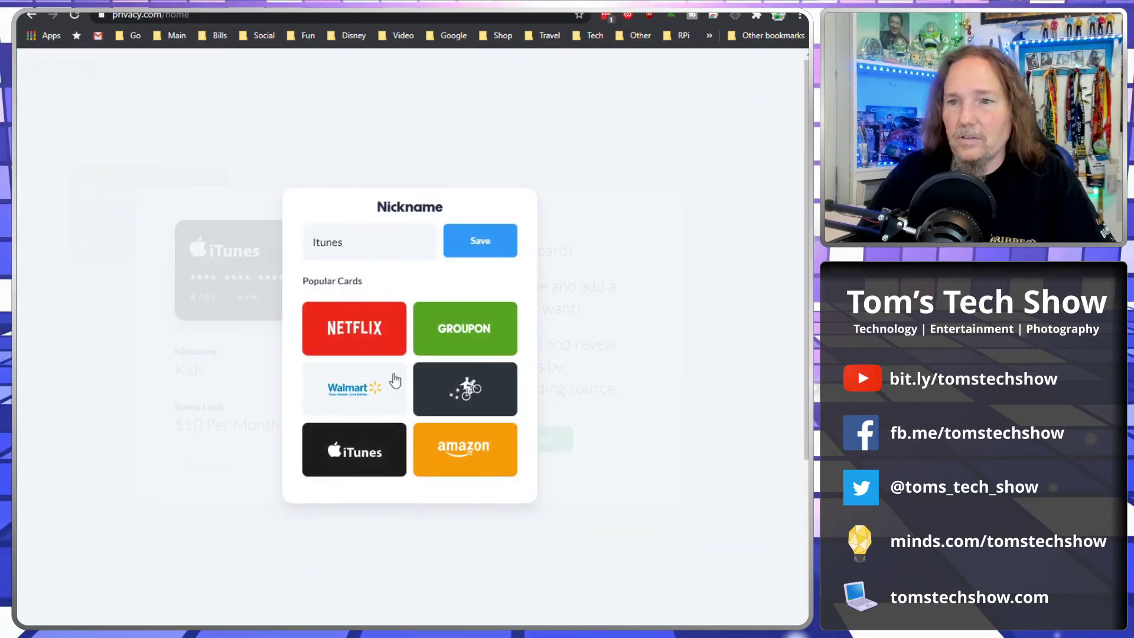
pyautogui.moveTo(357, 245); pyautogui.dragTo(275, 239)
pyautogui.write('Kids')
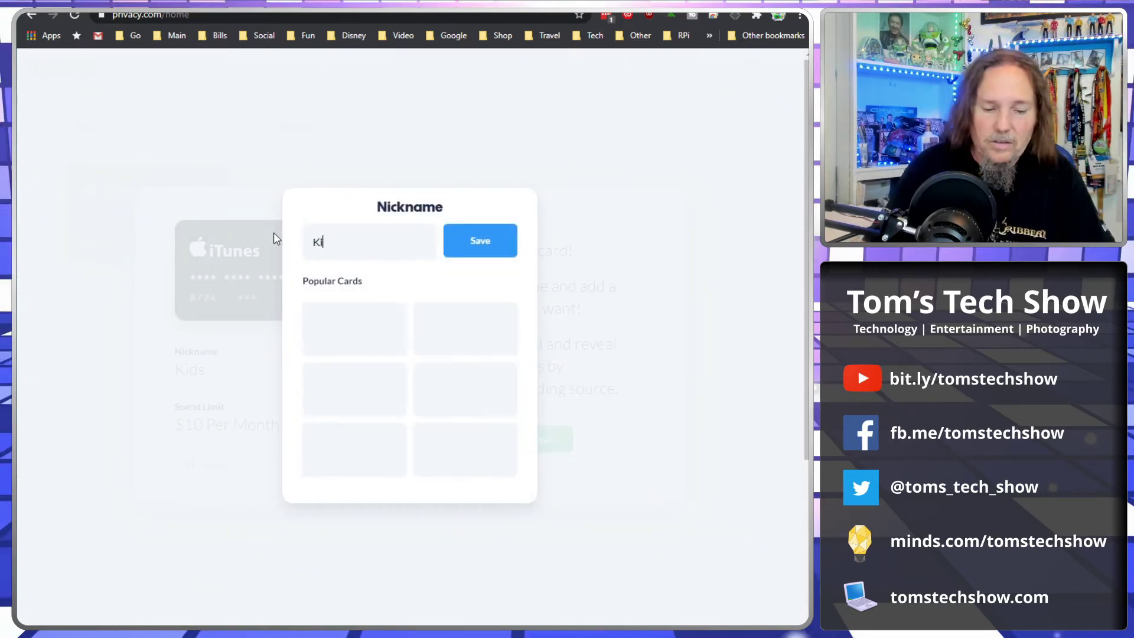
pyautogui.click(466, 242)
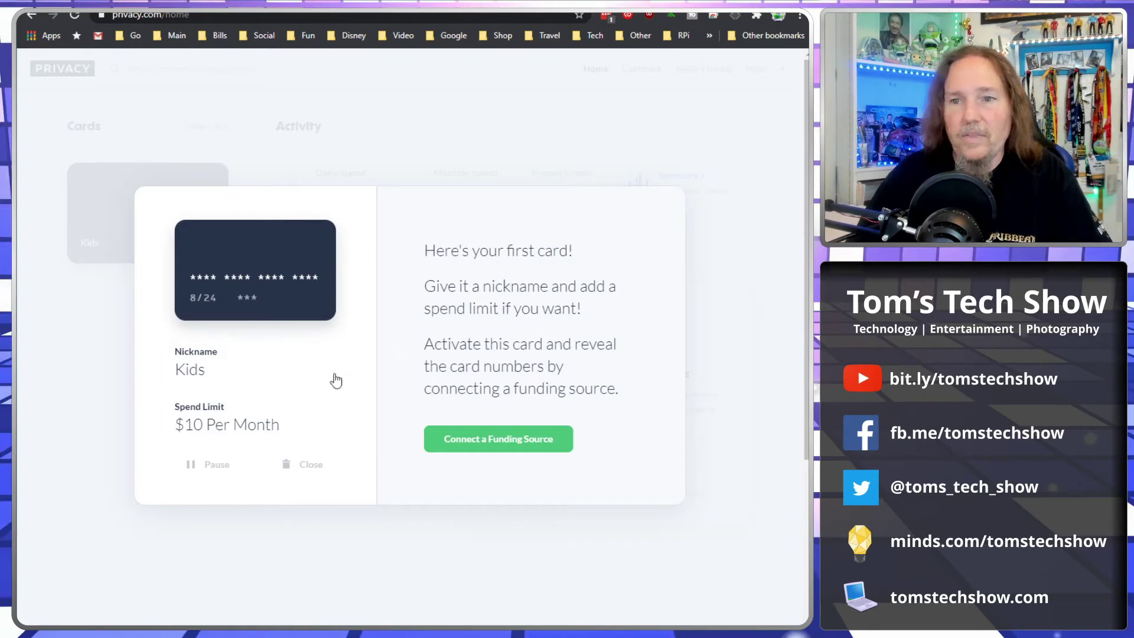
# Set a $25 per month spend limit on the Kids card and close its details
pyautogui.click(223, 443)
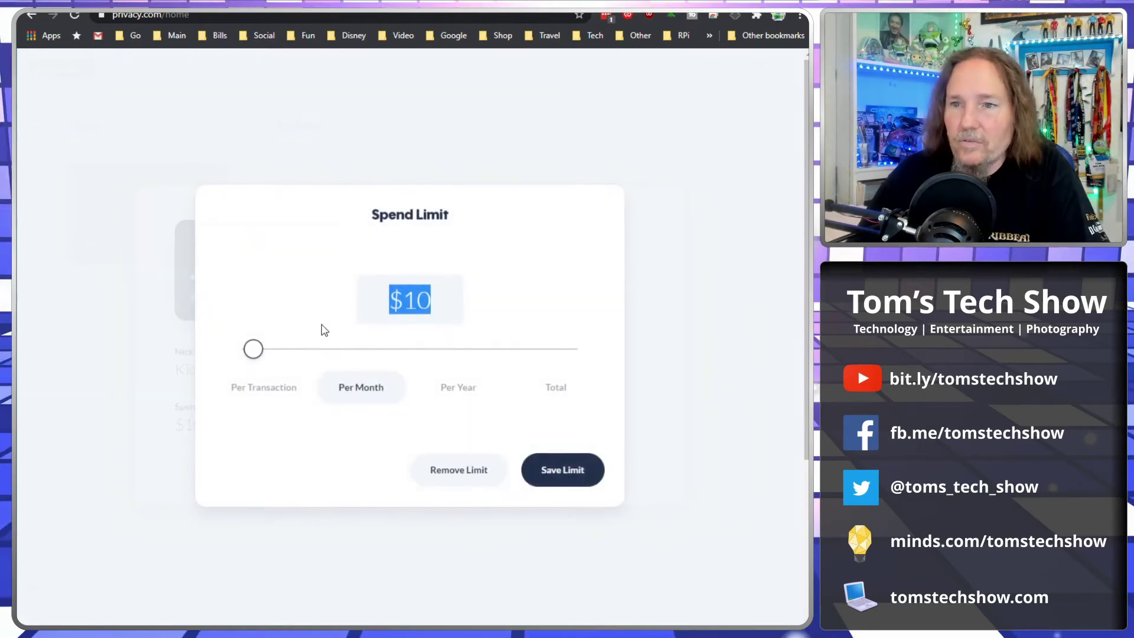
pyautogui.moveTo(250, 349); pyautogui.dragTo(256, 352)
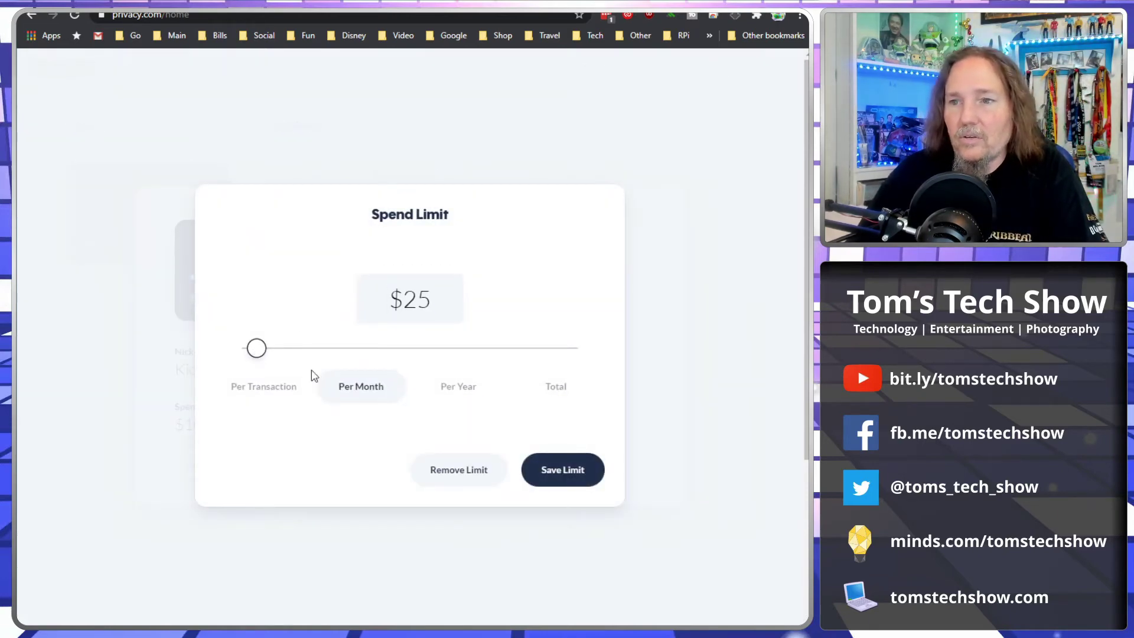
pyautogui.click(566, 470)
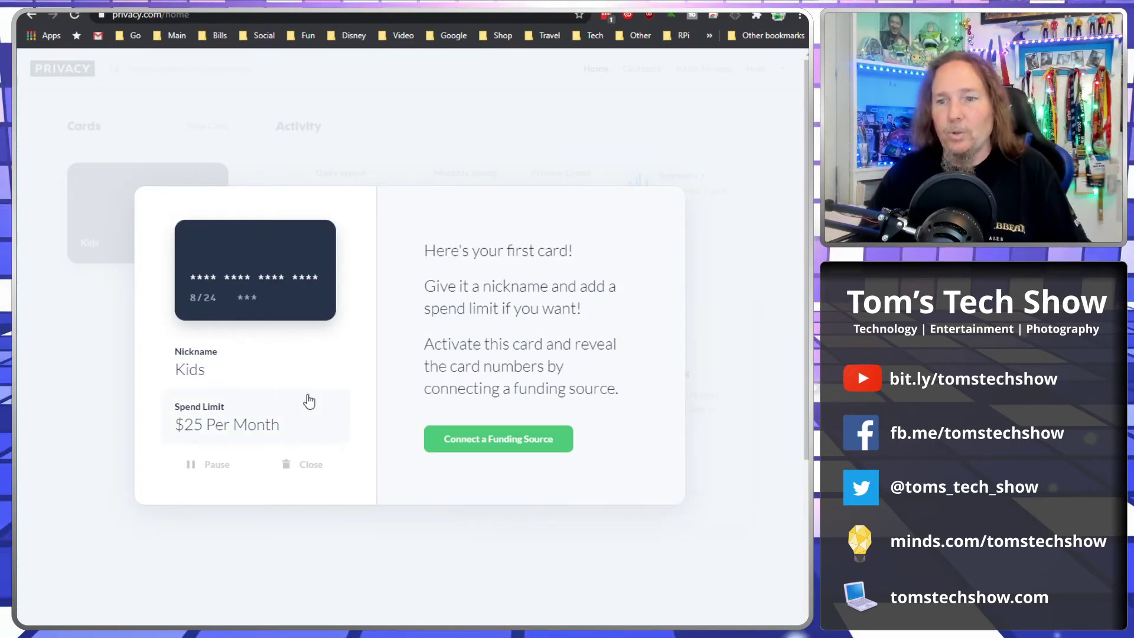
pyautogui.click(353, 566)
# Change the Kids card to the Netflix logo and Netflix nickname
pyautogui.click(183, 212)
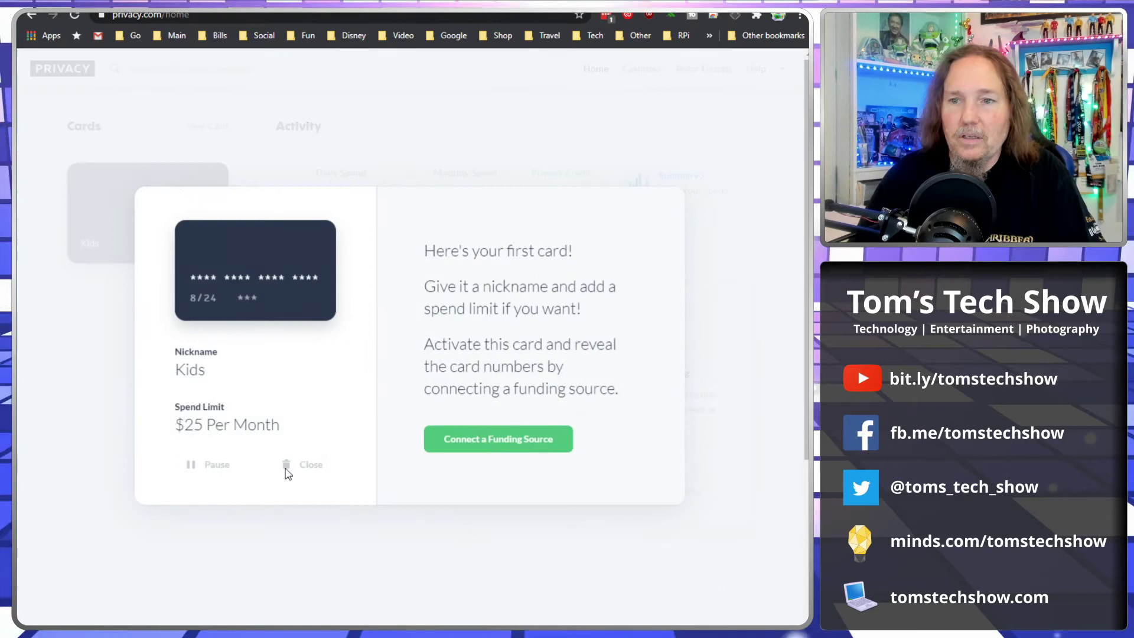
pyautogui.click(224, 373)
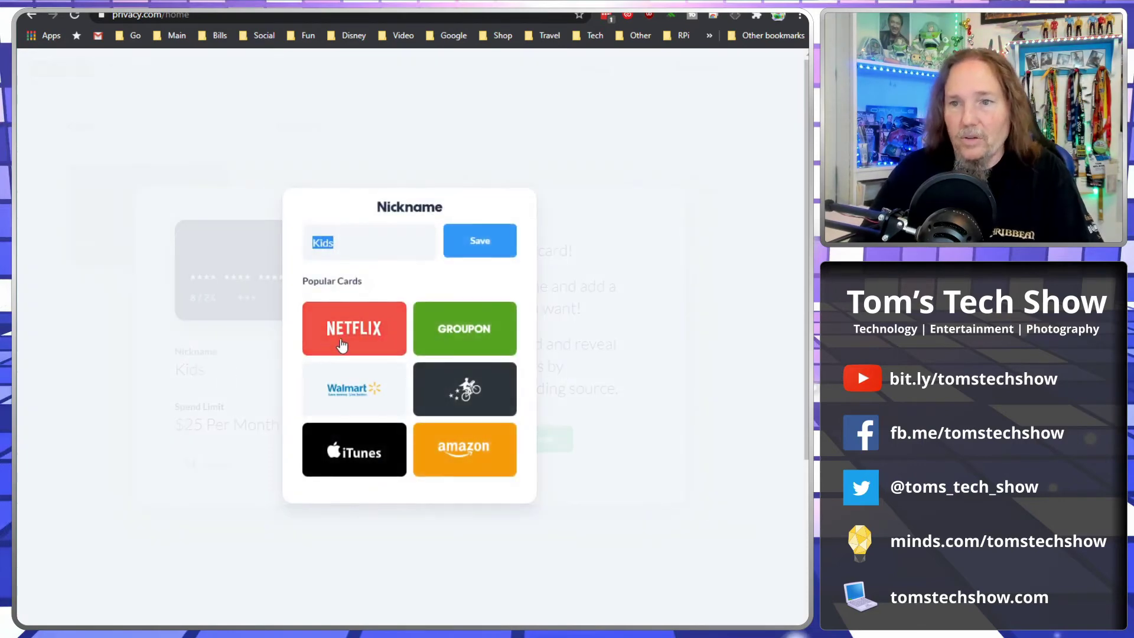
pyautogui.click(361, 335)
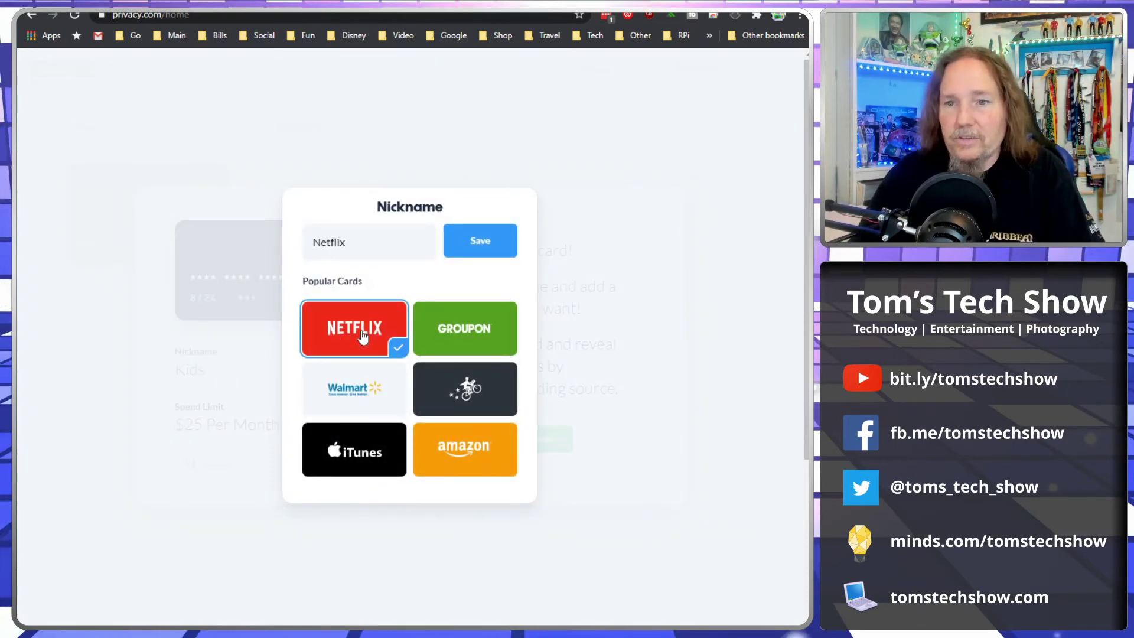
pyautogui.click(480, 242)
# Type a $13 monthly spend limit, save it, and return to the dashboard
pyautogui.click(285, 423)
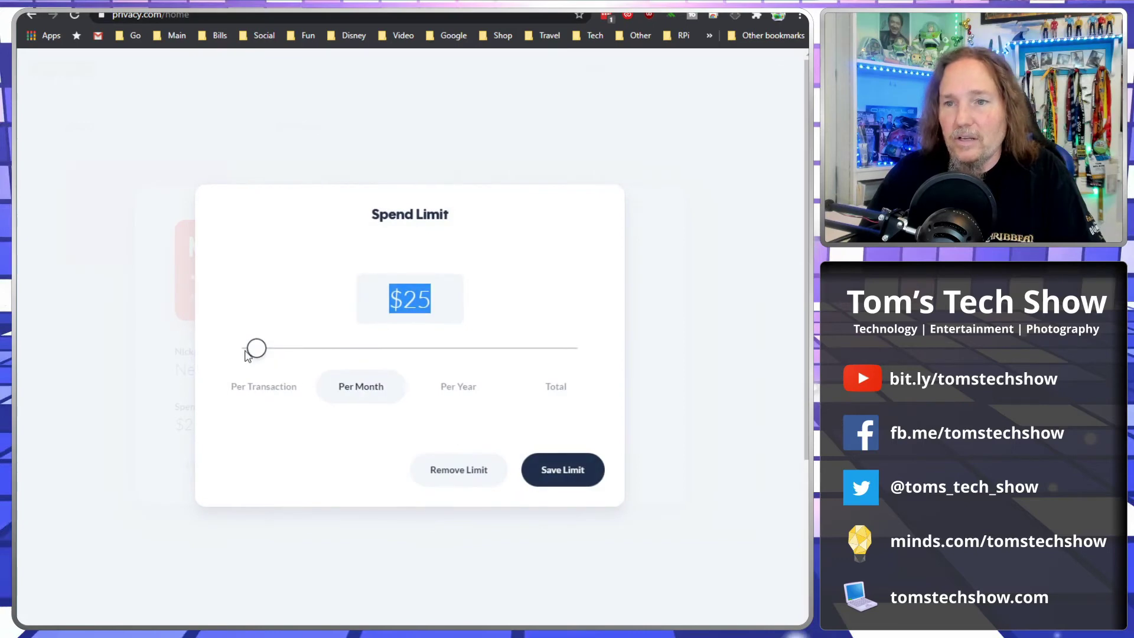
pyautogui.click(417, 300)
pyautogui.moveTo(403, 300); pyautogui.dragTo(473, 308)
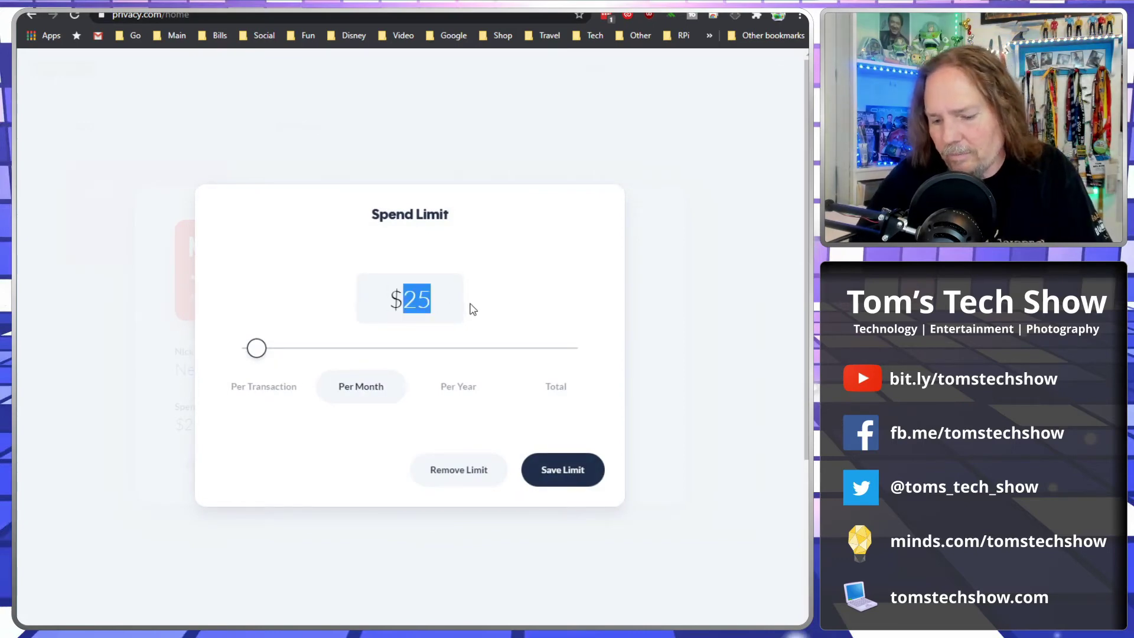
pyautogui.write('13')
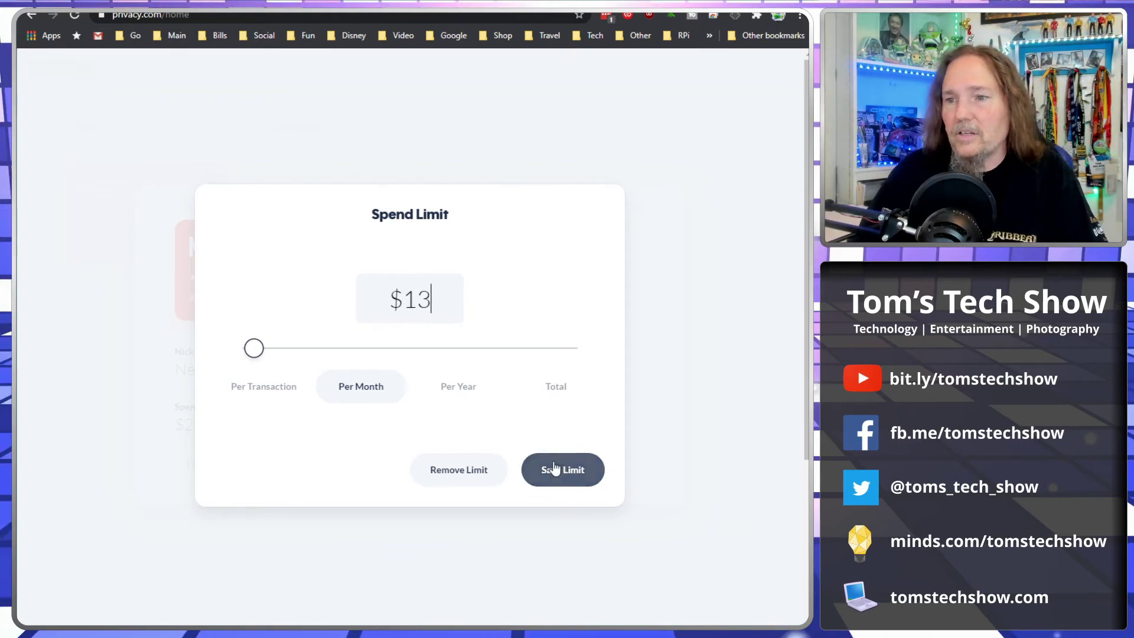
pyautogui.click(546, 470)
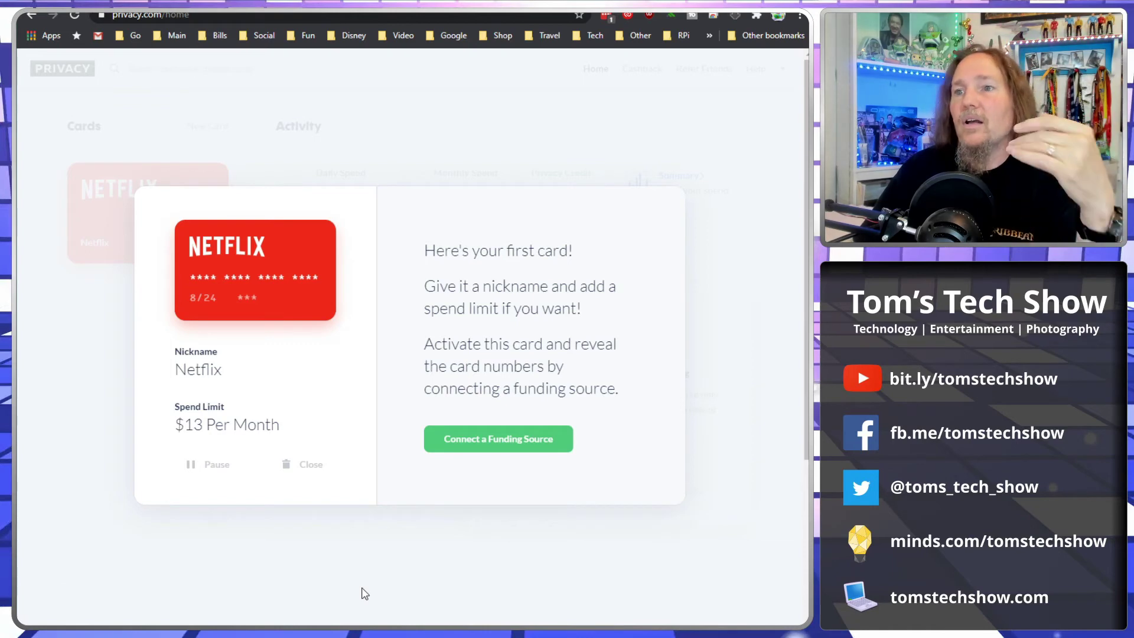
pyautogui.click(364, 592)
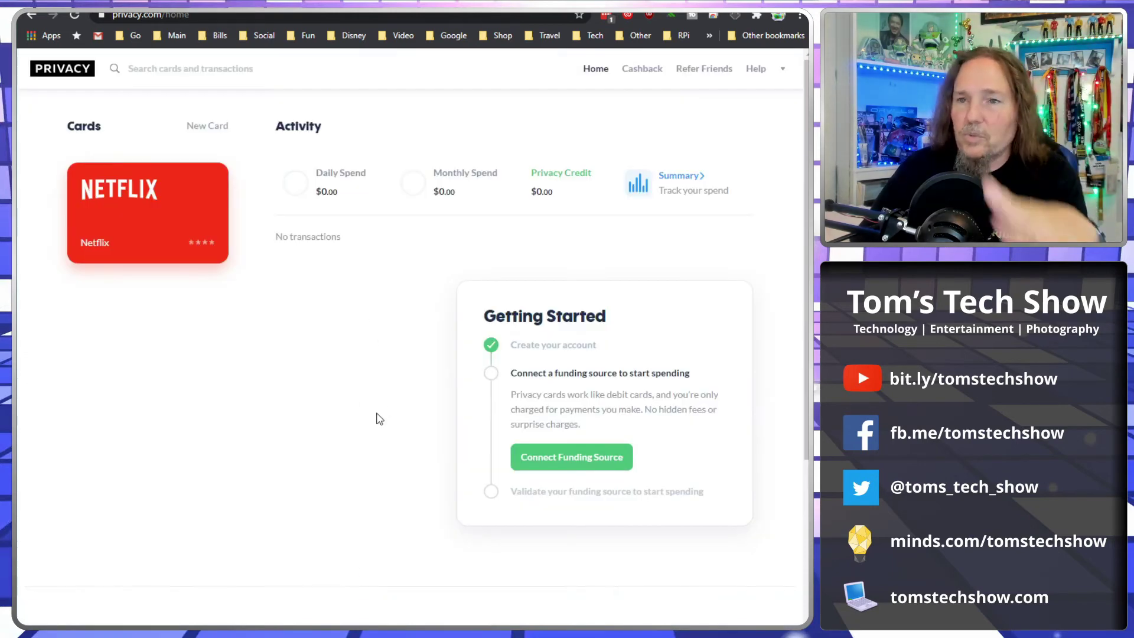